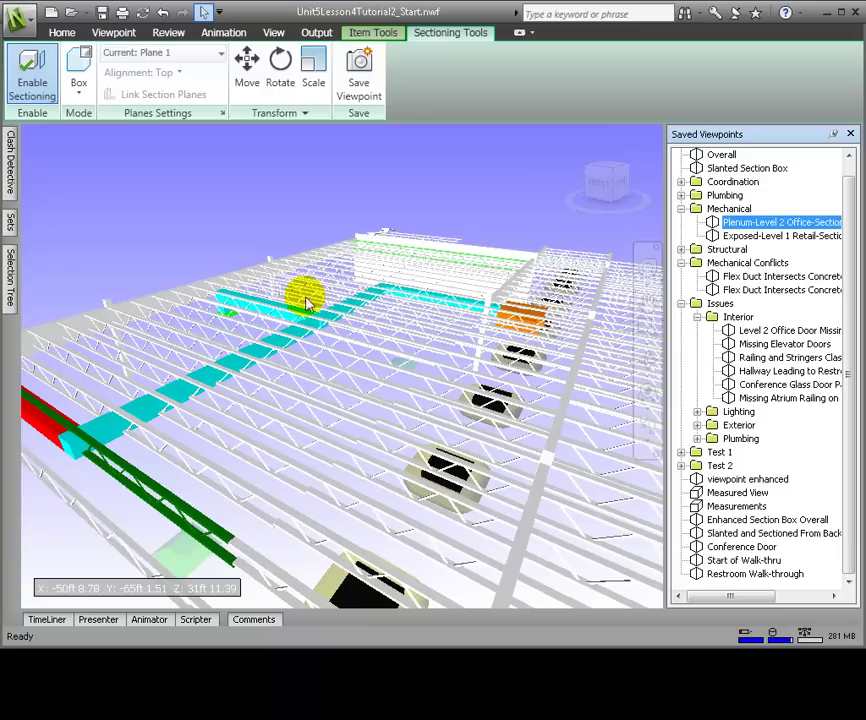
# Turn off sectioning and hide the lighting and plumbing models in the Selection Tree
pyautogui.click(114, 32)
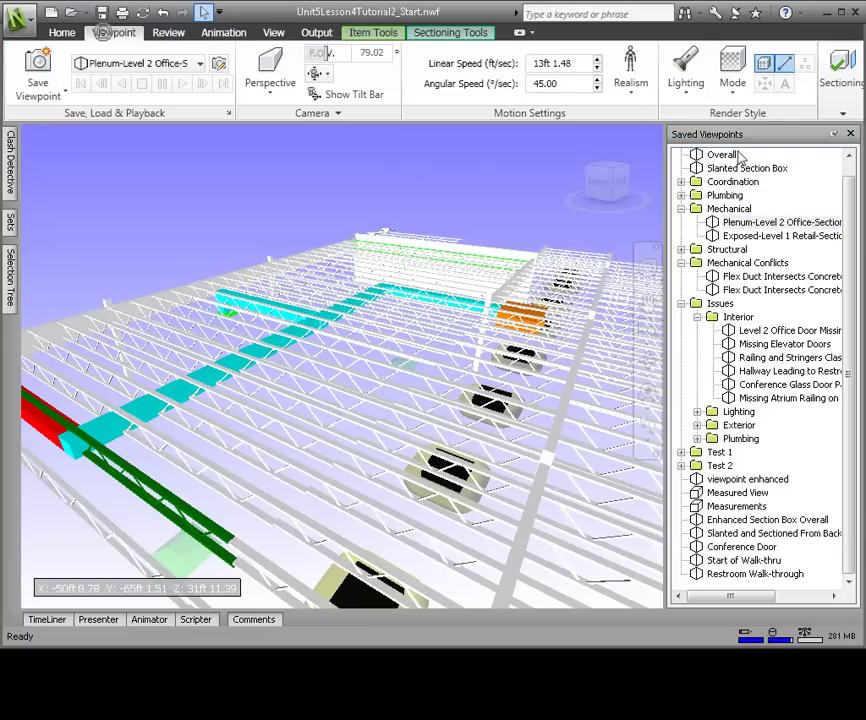
pyautogui.click(842, 72)
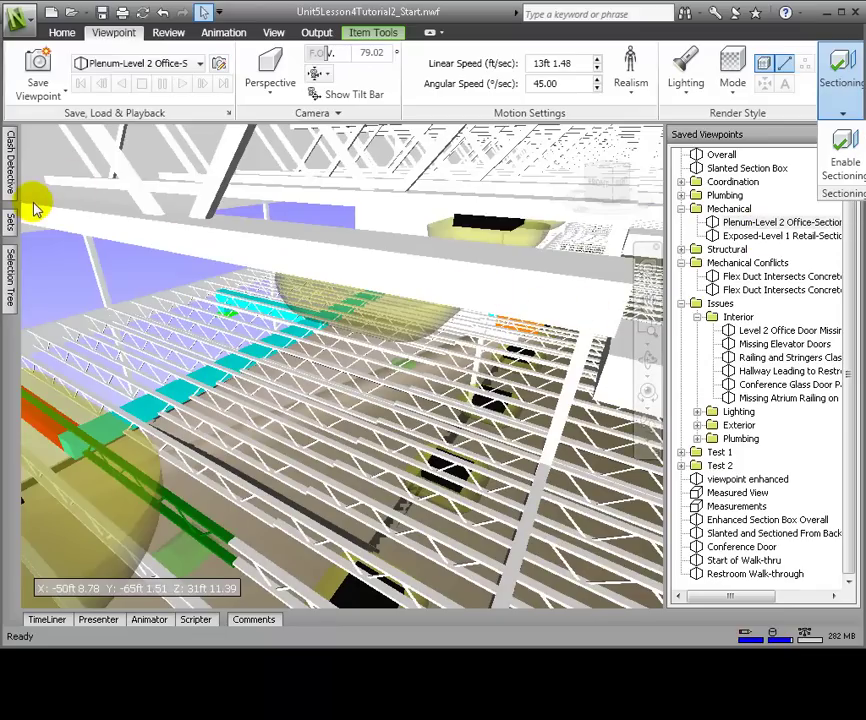
pyautogui.moveTo(10, 278)
pyautogui.rightClick(68, 215)
pyautogui.click(175, 464)
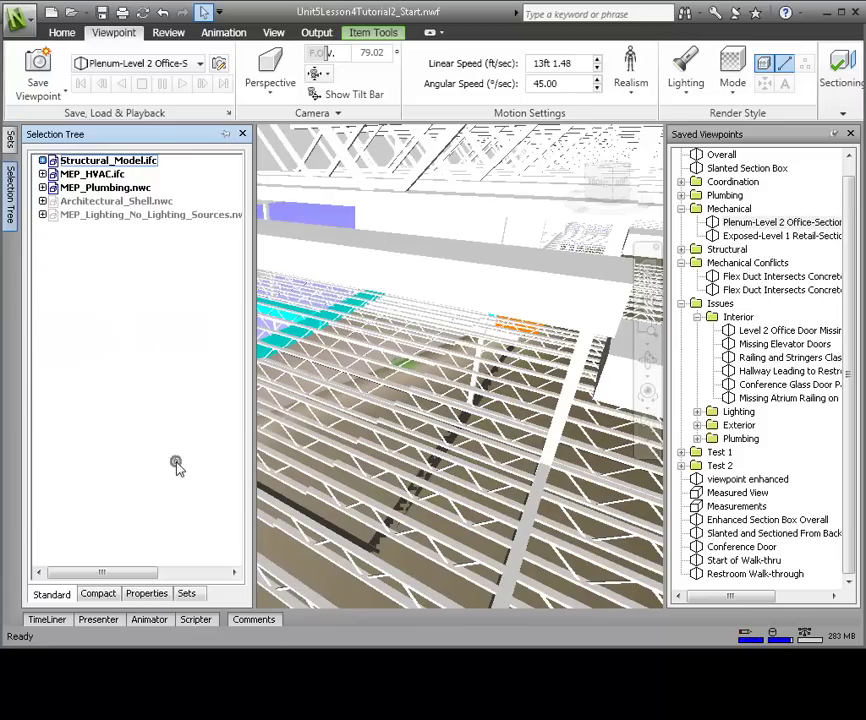
pyautogui.rightClick(72, 190)
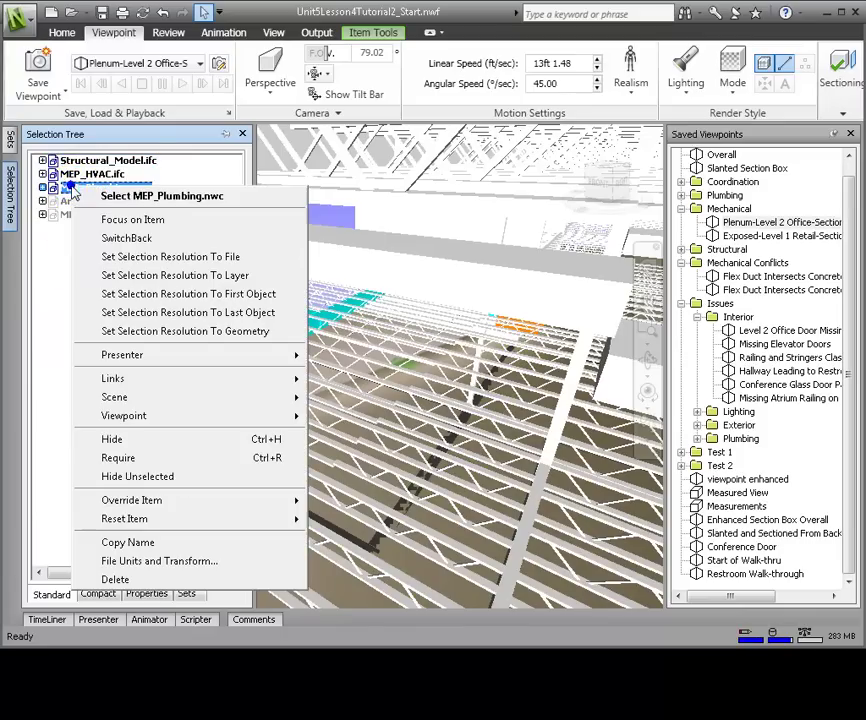
pyautogui.click(170, 443)
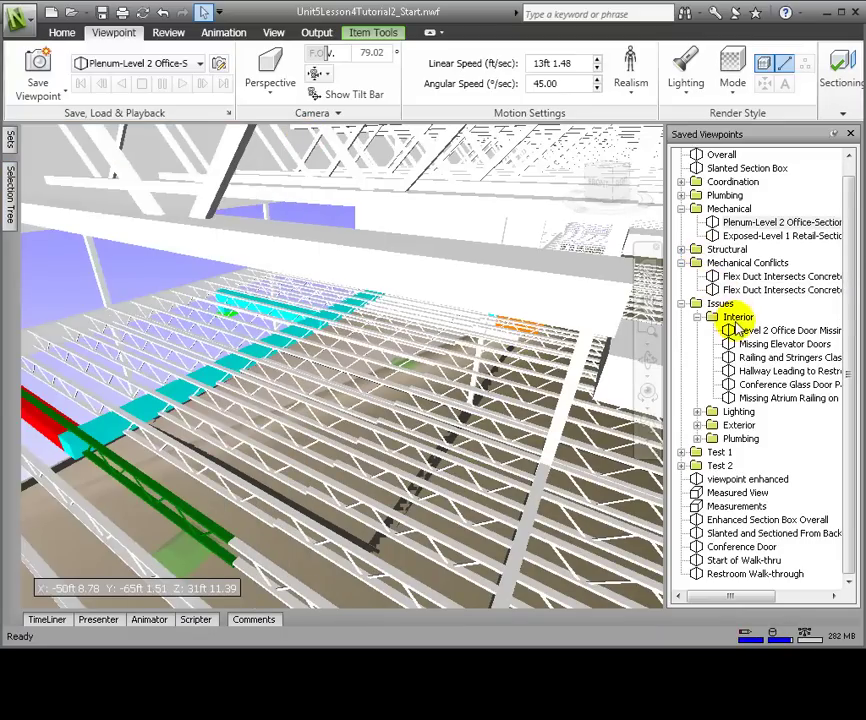
# Save the current plenum office camera as View1
pyautogui.rightClick(685, 223)
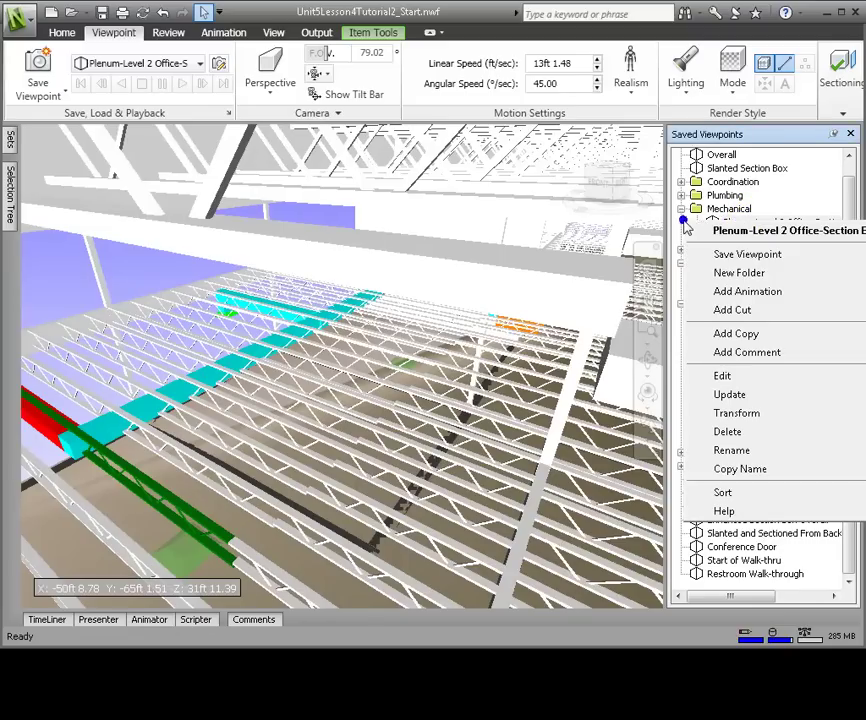
pyautogui.click(747, 254)
pyautogui.click(700, 235)
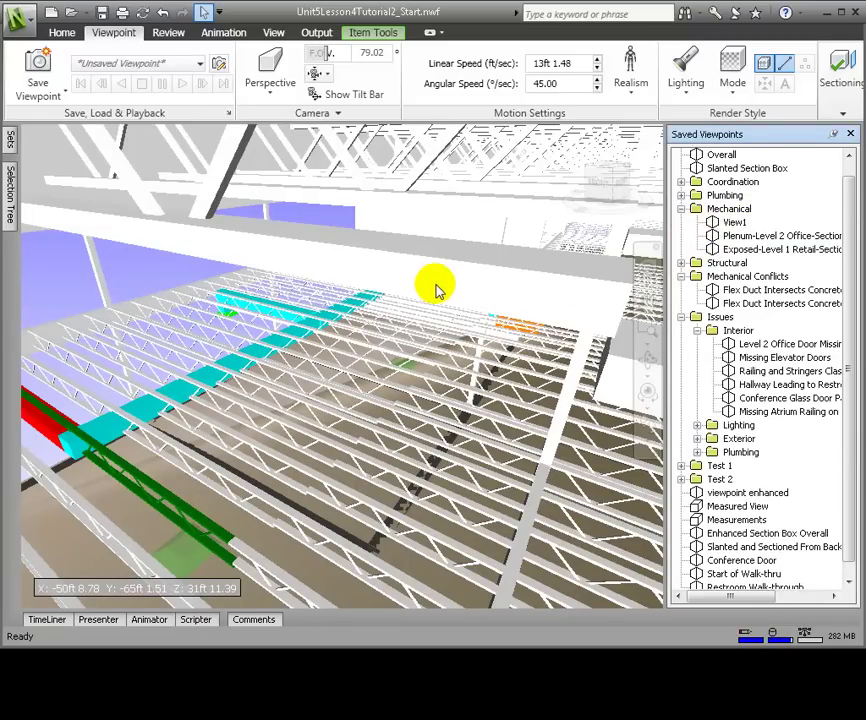
# Zoom out, save the camera as View2 and move it into the Mechanical folder
pyautogui.scroll(-1, 443, 292)
pyautogui.scroll(-3, 415, 348)
pyautogui.moveTo(506, 217); pyautogui.dragTo(505, 235)
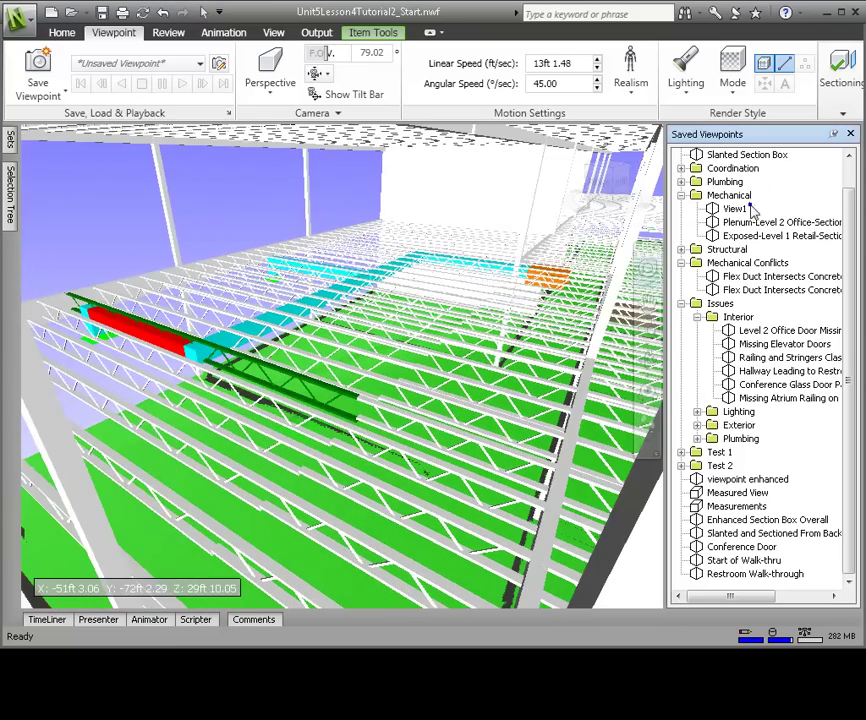
pyautogui.rightClick(721, 213)
pyautogui.click(758, 238)
pyautogui.moveTo(694, 572); pyautogui.dragTo(708, 183)
# Zoom further out, save View3 into the Mechanical folder, and reframe the building
pyautogui.moveTo(379, 300); pyautogui.dragTo(358, 339)
pyautogui.rightClick(748, 195)
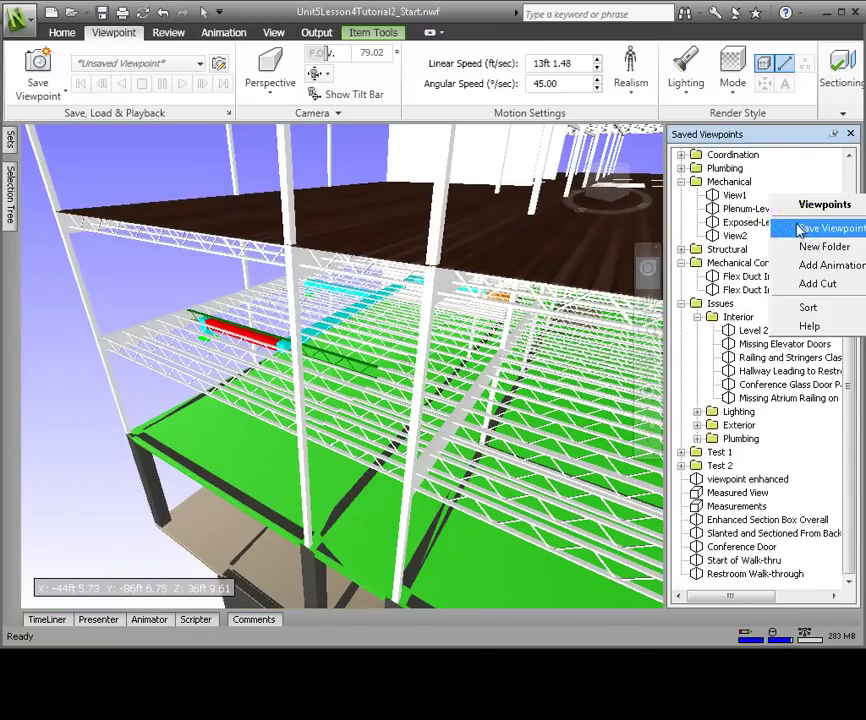
pyautogui.click(800, 226)
pyautogui.moveTo(693, 575); pyautogui.dragTo(680, 172)
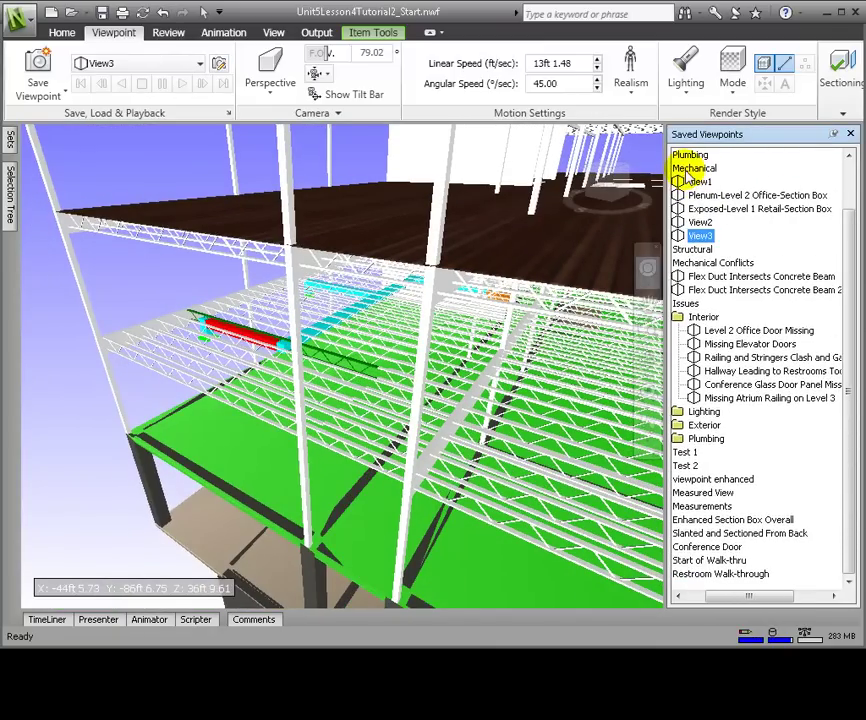
pyautogui.scroll(-3, 335, 450)
pyautogui.moveTo(323, 464); pyautogui.dragTo(312, 405, button='middle')
# Save the current camera as View4 in the Mechanical folder
pyautogui.rightClick(753, 183)
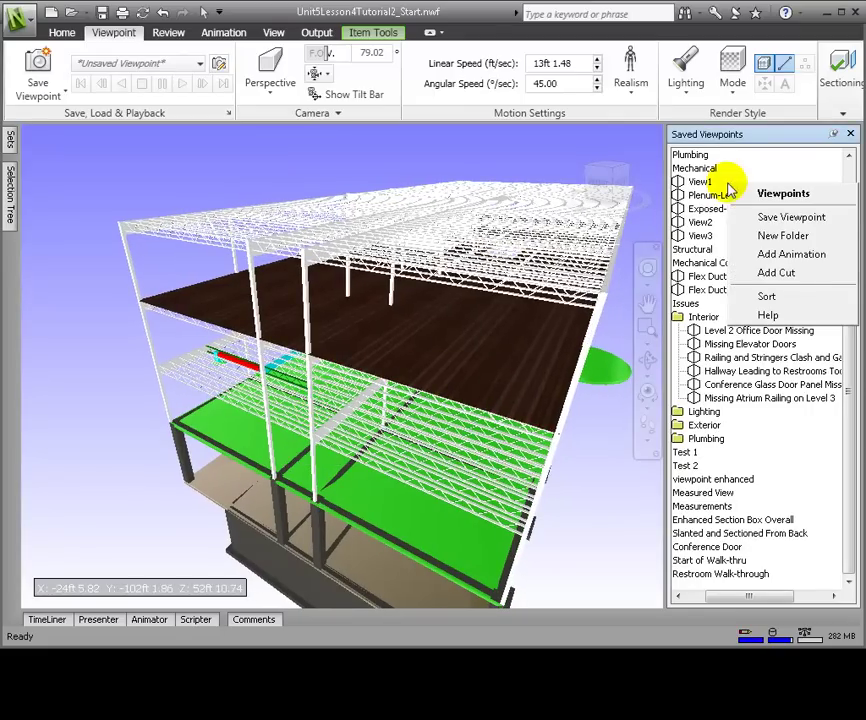
pyautogui.click(764, 220)
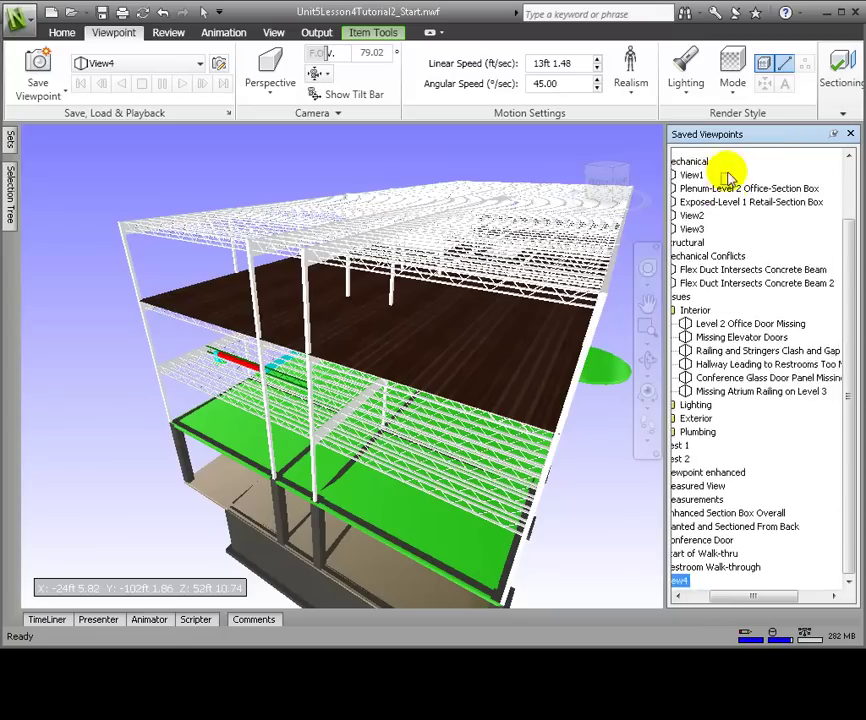
pyautogui.scroll(10, 703, 215)
pyautogui.click(648, 268)
# Orbit and pan to a new angle, save it as View5 below View4 in Mechanical
pyautogui.click(485, 425)
pyautogui.moveTo(485, 425); pyautogui.dragTo(449, 406)
pyautogui.moveTo(449, 406); pyautogui.dragTo(390, 337, button='middle')
pyautogui.scroll(-5, 390, 336)
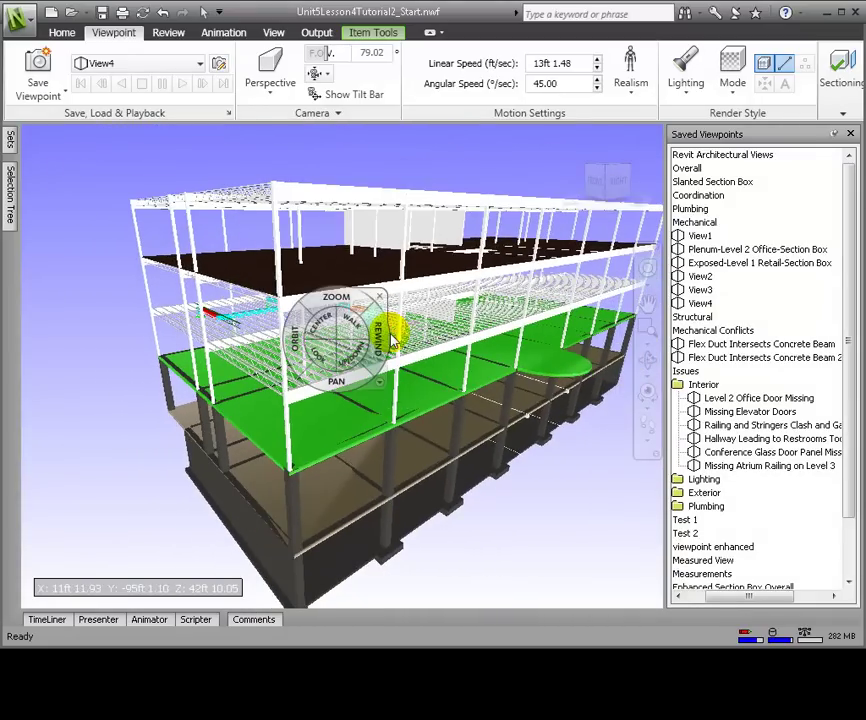
pyautogui.scroll(-2, 390, 336)
pyautogui.rightClick(742, 238)
pyautogui.click(746, 272)
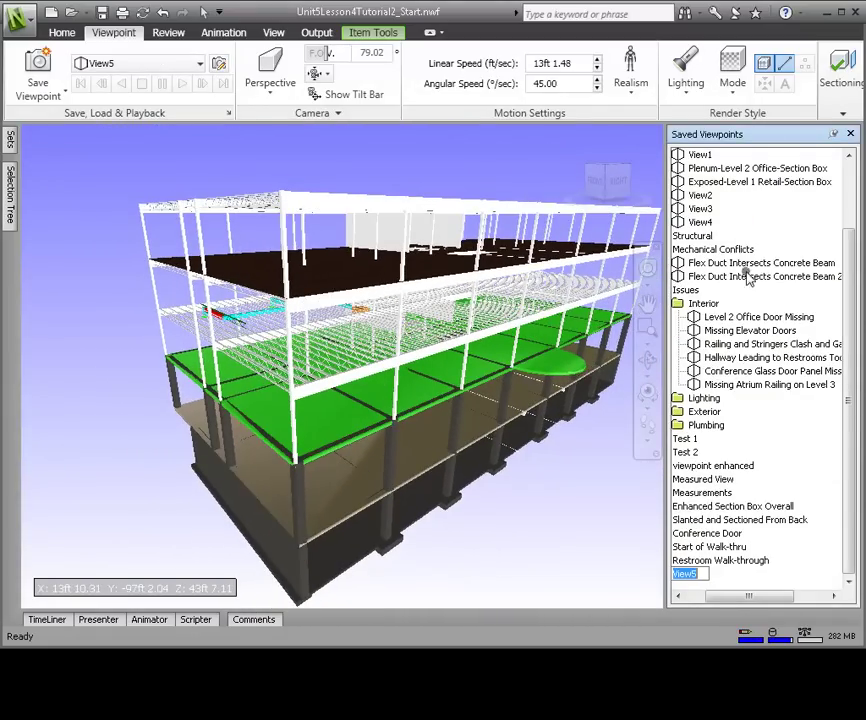
pyautogui.click(750, 586)
pyautogui.click(684, 574)
pyautogui.scroll(5, 710, 300)
pyautogui.moveTo(706, 211); pyautogui.dragTo(707, 212)
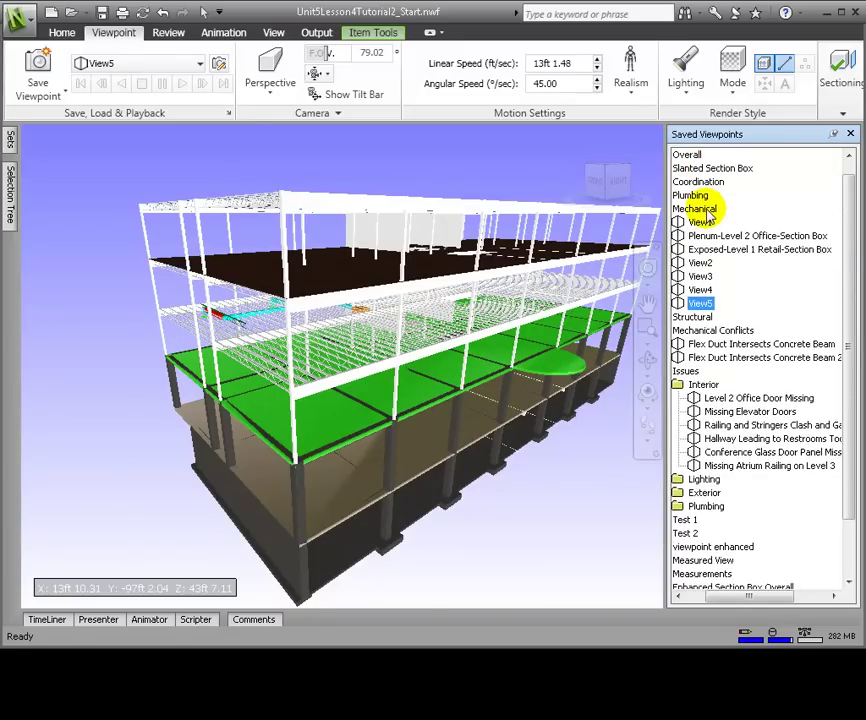
# Unhide Architectural_Shell.nwc and save the exterior as View6 in Mechanical
pyautogui.click(10, 185)
pyautogui.click(226, 133)
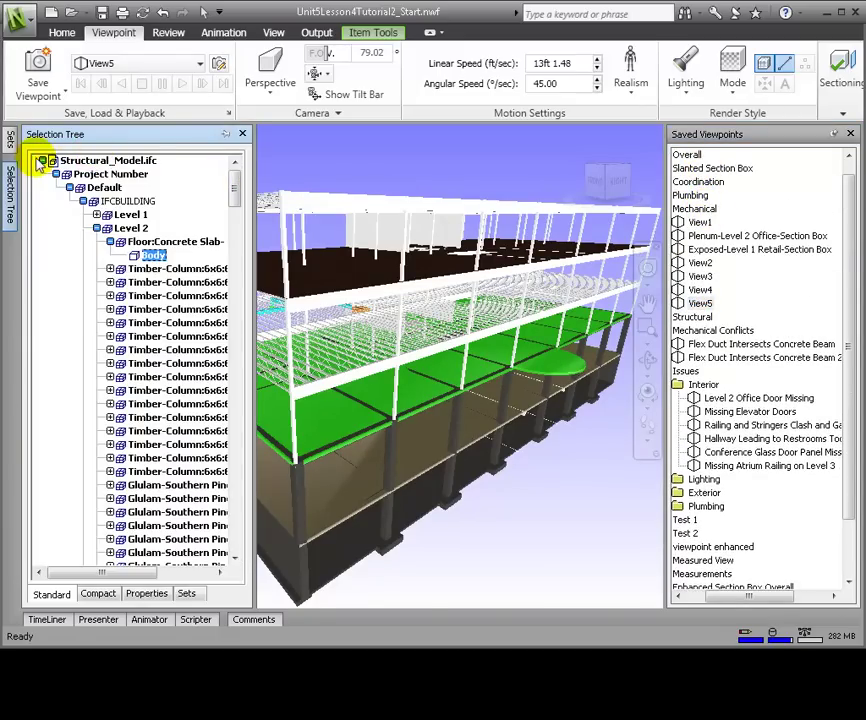
pyautogui.click(42, 160)
pyautogui.rightClick(82, 201)
pyautogui.click(152, 455)
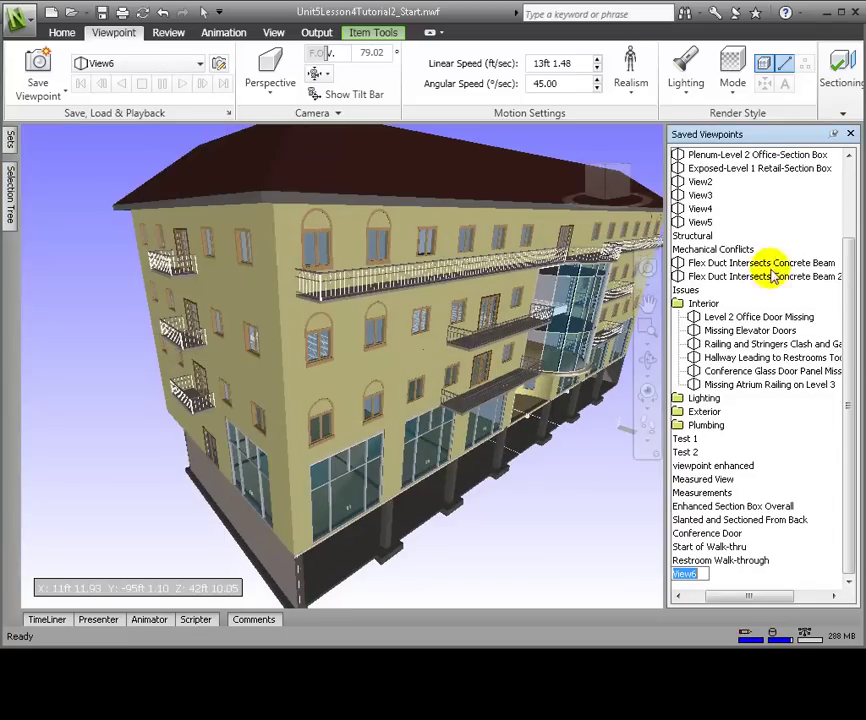
pyautogui.press('Return')
pyautogui.moveTo(707, 578); pyautogui.dragTo(684, 229)
# Create Animation To Level 2 Office from View6, fill it with View6 through View1, and select it
pyautogui.rightClick(755, 293)
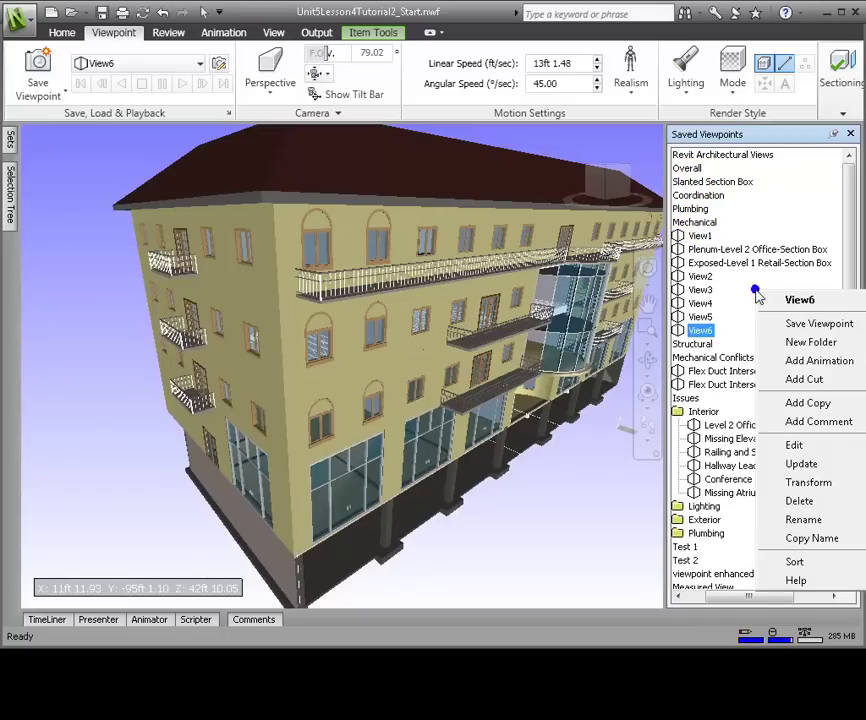
pyautogui.click(811, 362)
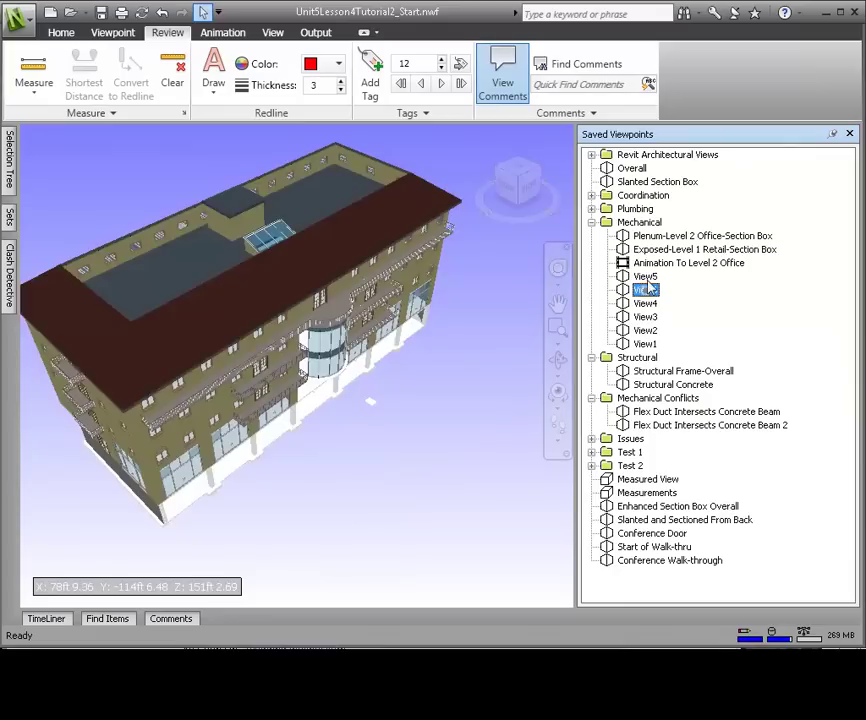
pyautogui.moveTo(649, 286); pyautogui.dragTo(670, 280)
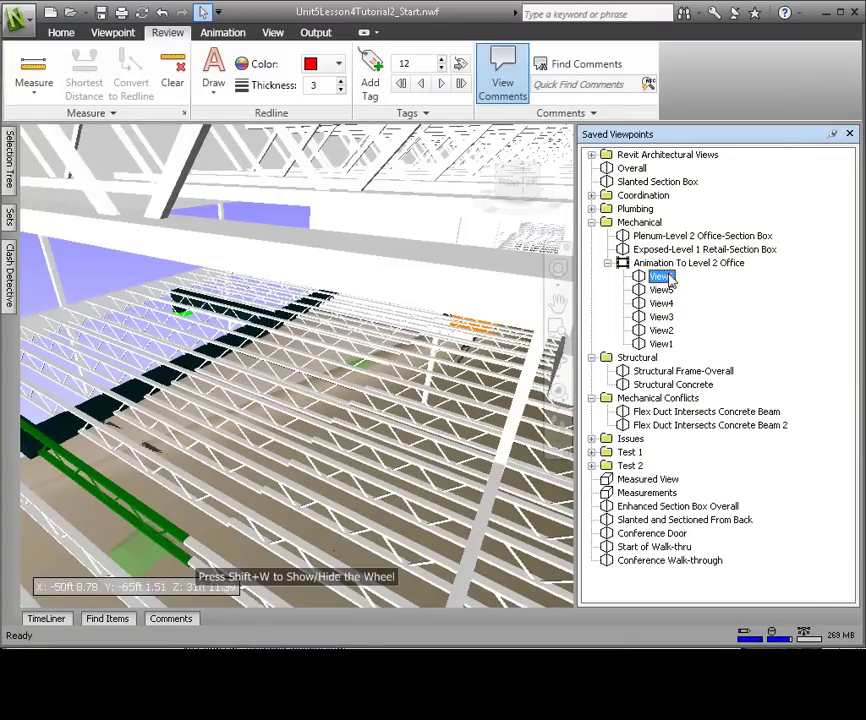
pyautogui.click(662, 289)
pyautogui.click(660, 343)
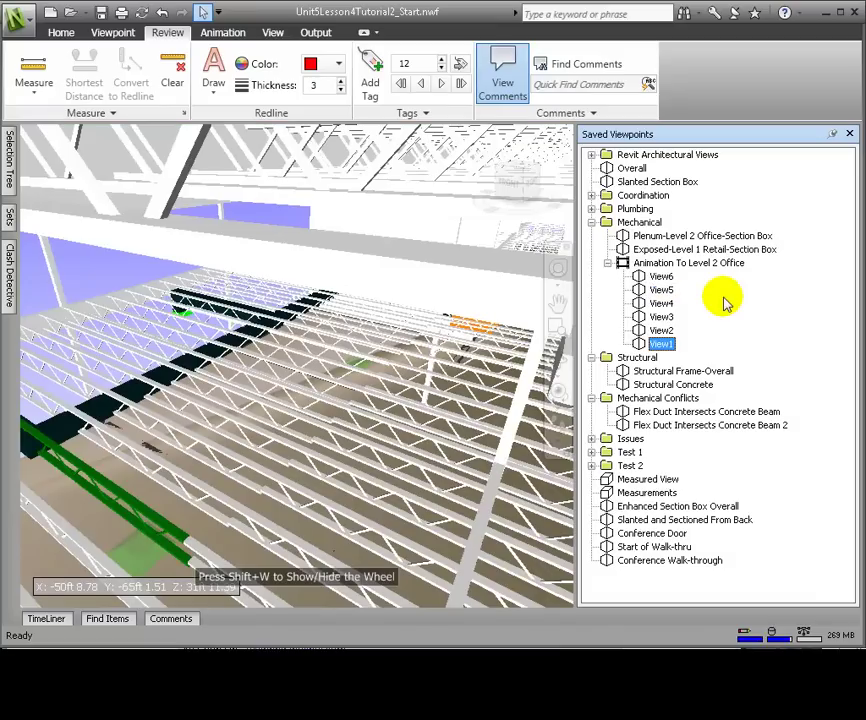
pyautogui.click(607, 263)
pyautogui.click(638, 263)
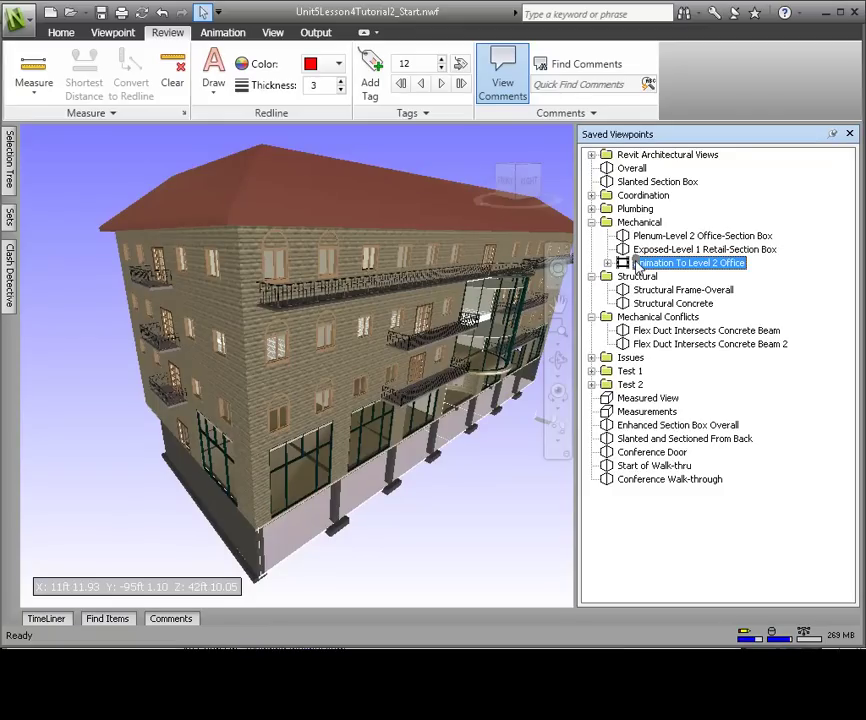
# Play the Level 2 office animation, then add View1 to Animation1
pyautogui.doubleClick(637, 263)
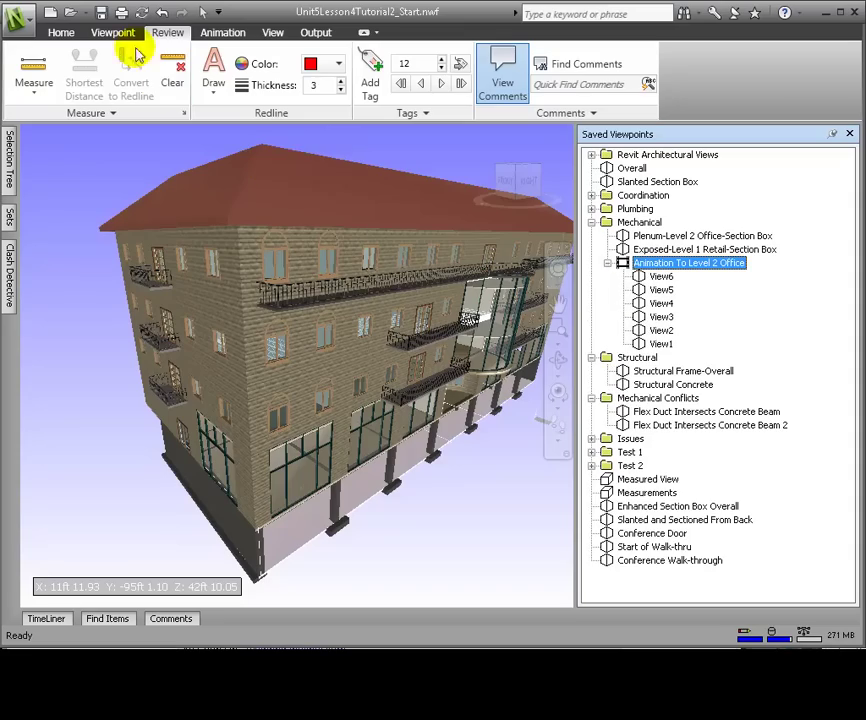
pyautogui.click(222, 33)
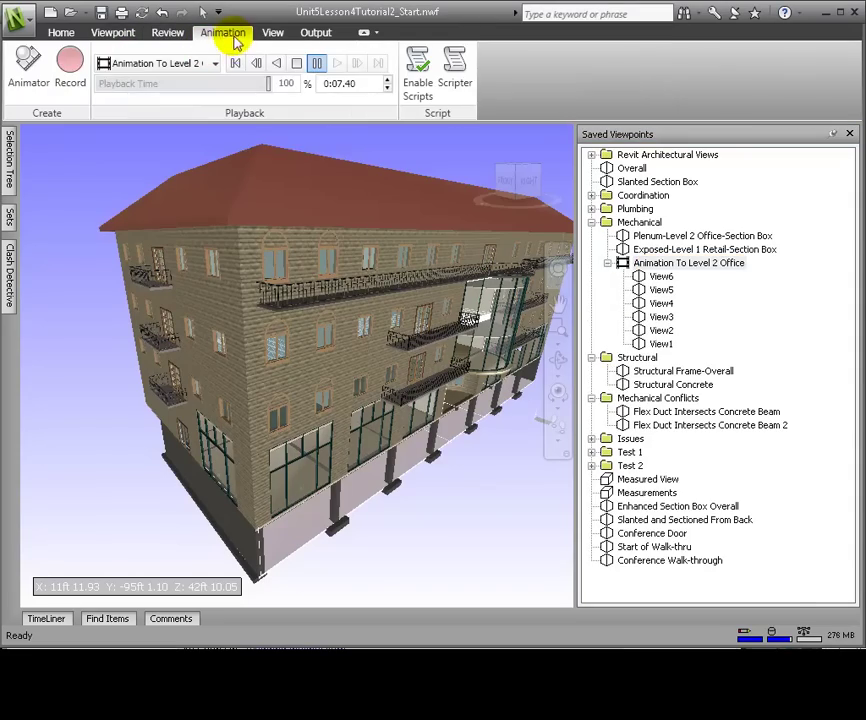
pyautogui.click(337, 63)
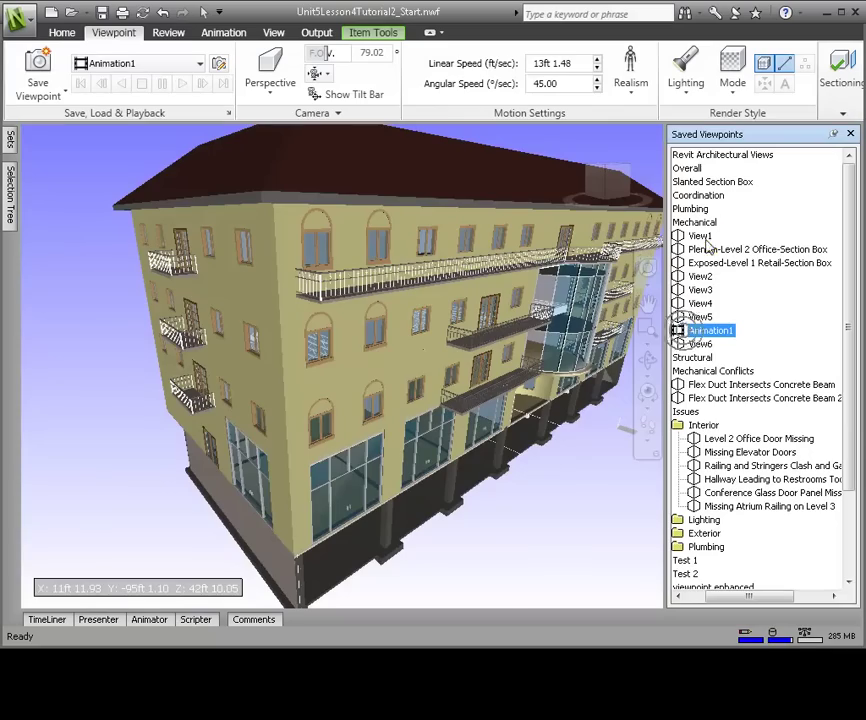
pyautogui.moveTo(700, 236); pyautogui.dragTo(698, 331)
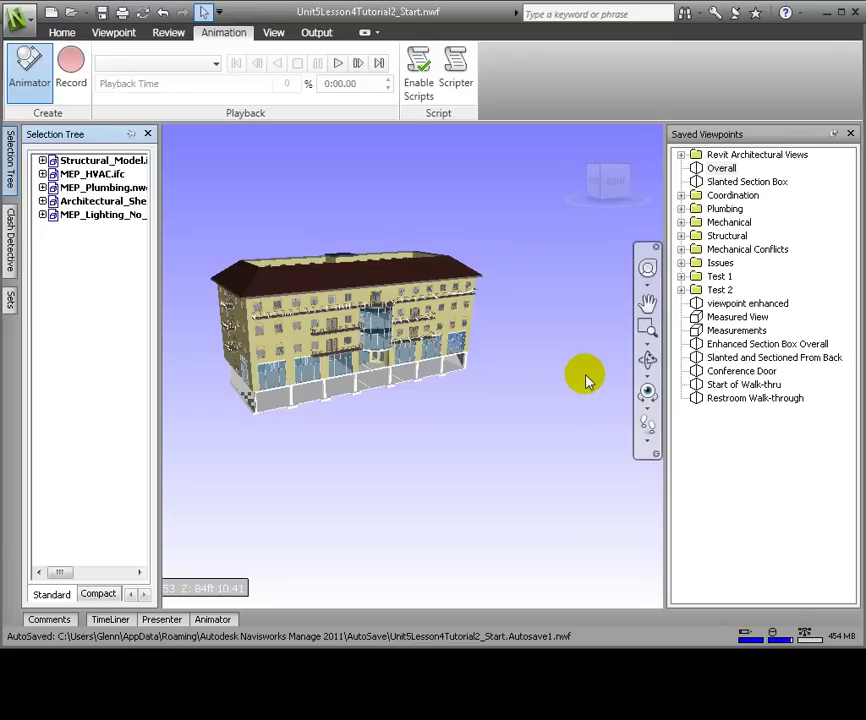
# Jump to the Conference Door viewpoint and add an Animator scene named 'Conference Door'
pyautogui.click(733, 370)
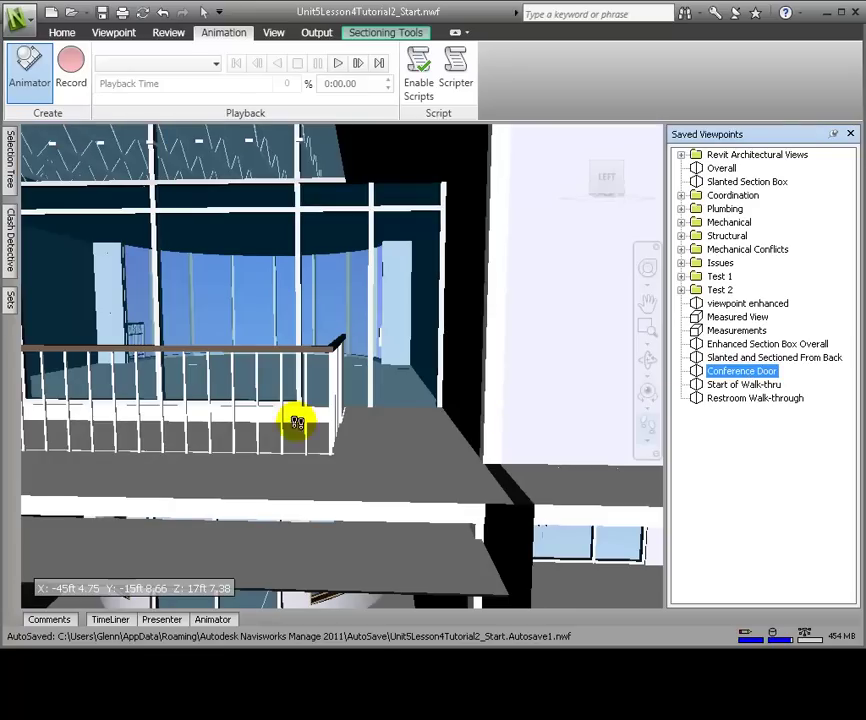
pyautogui.click(213, 621)
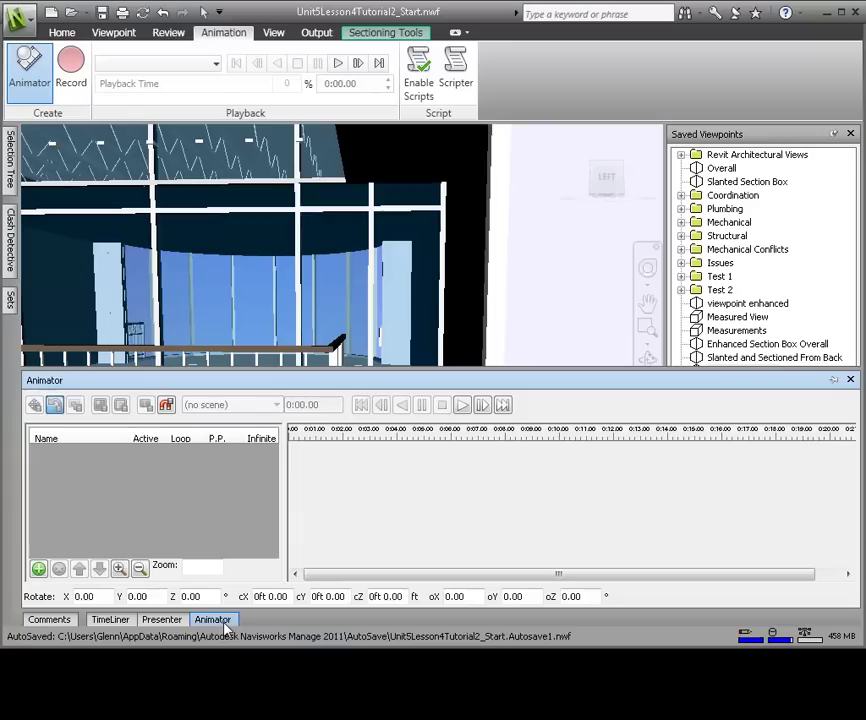
pyautogui.click(38, 568)
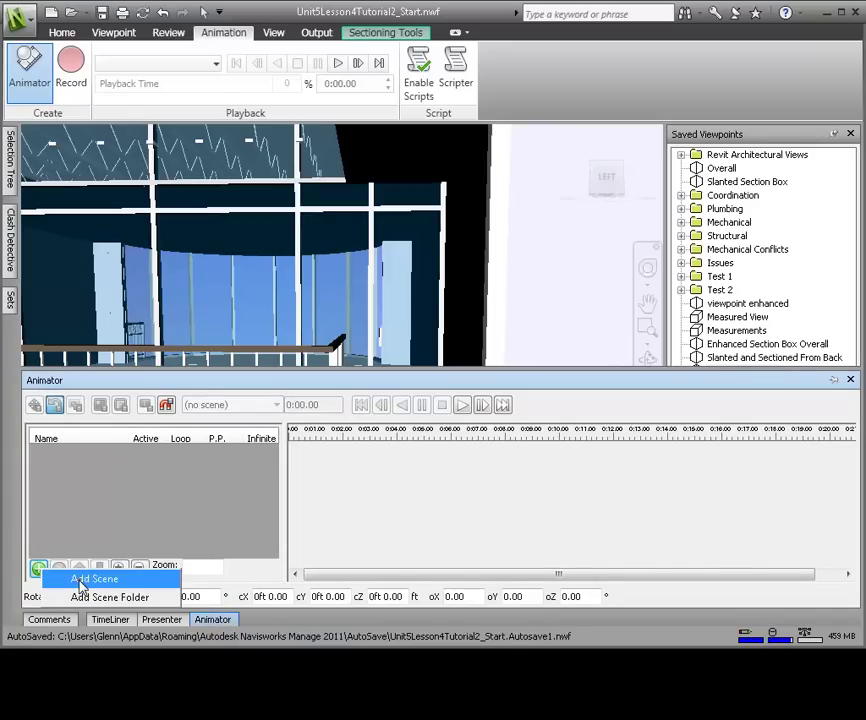
pyautogui.click(82, 582)
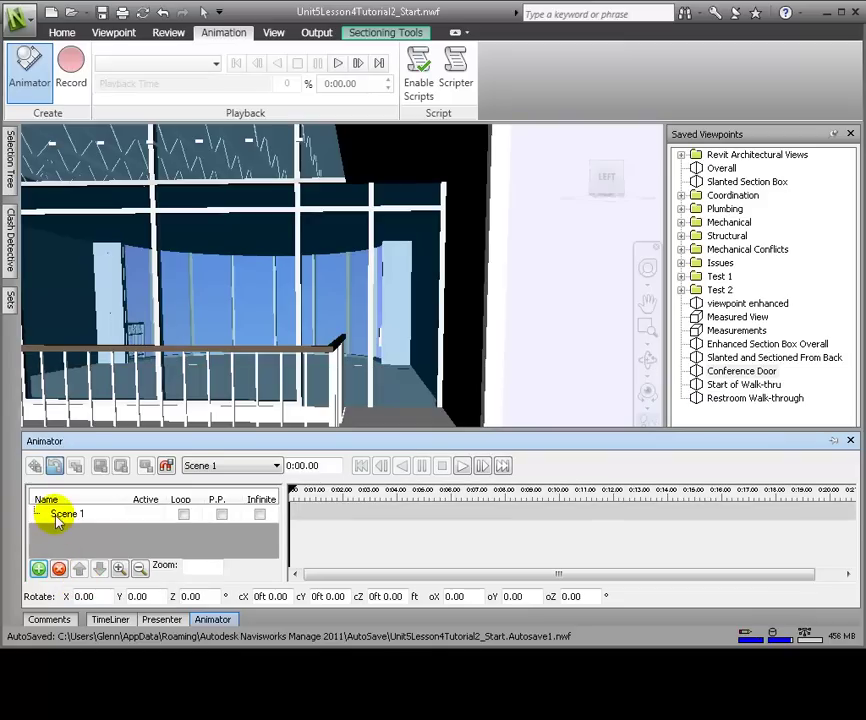
pyautogui.write('Conference Door')
pyautogui.press('Return')
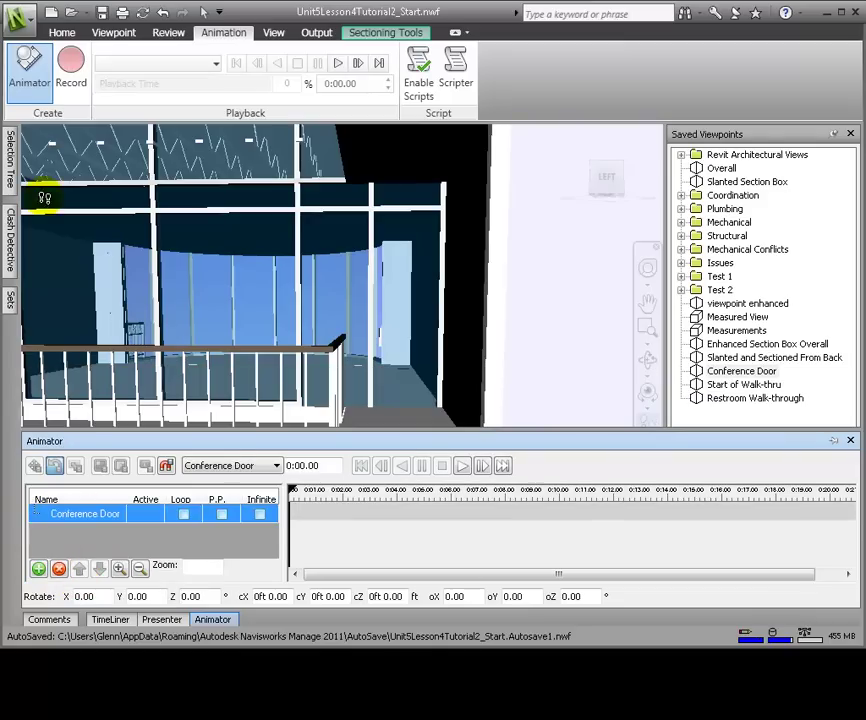
# Select the conference door and add an animation set from it under the Conference Door scene
pyautogui.click(62, 32)
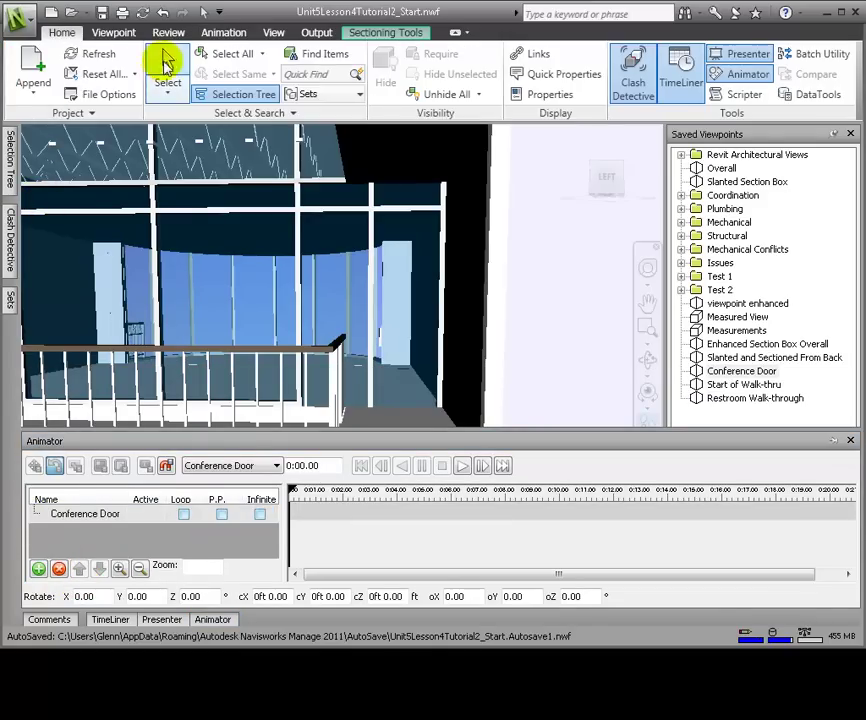
pyautogui.click(167, 64)
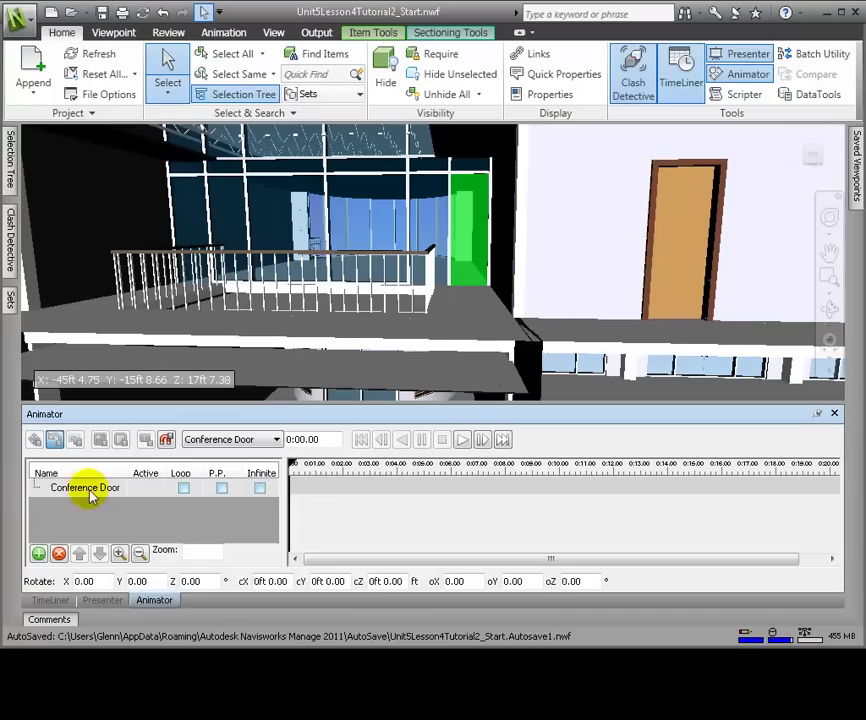
pyautogui.rightClick(90, 489)
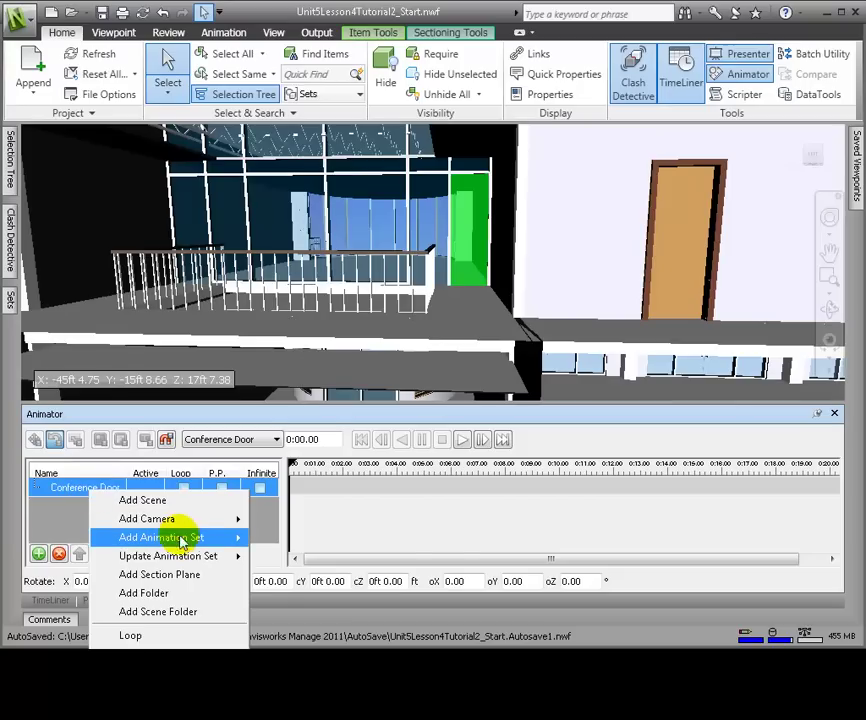
pyautogui.moveTo(186, 547)
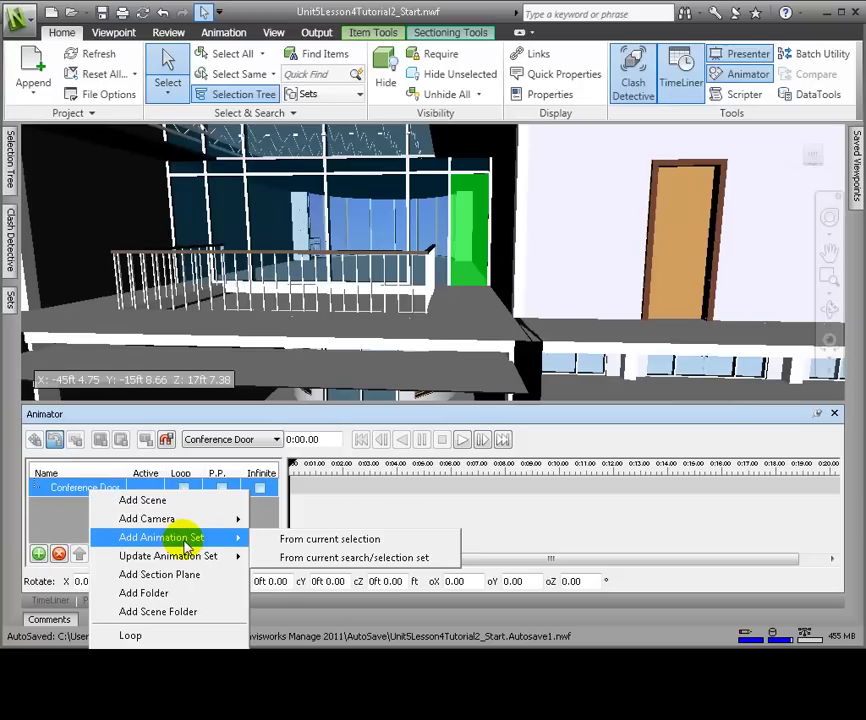
pyautogui.click(330, 539)
# Name the animation set 'Open Door' and make it loop
pyautogui.write('Open Door')
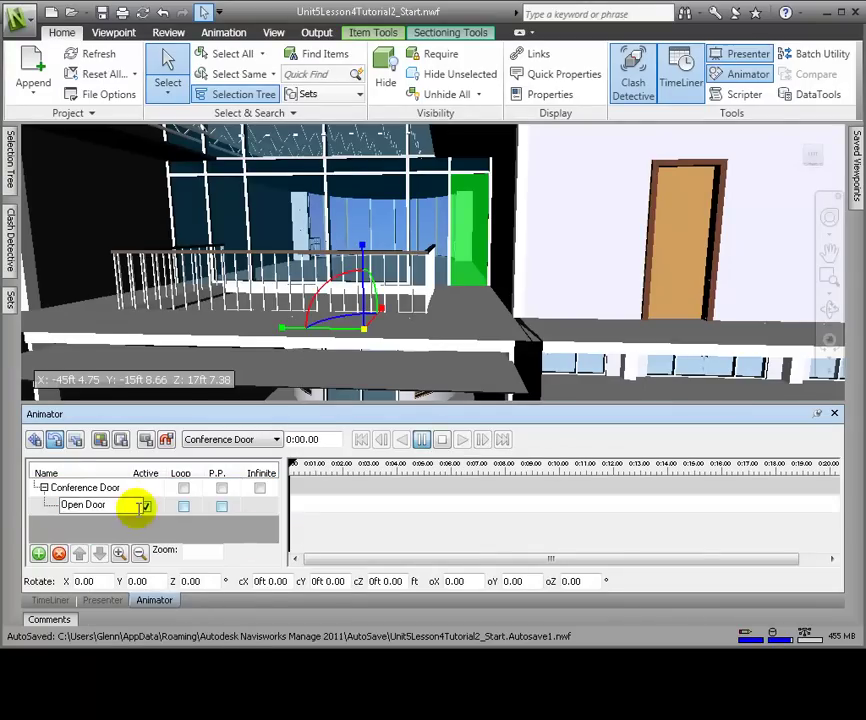
pyautogui.click(183, 506)
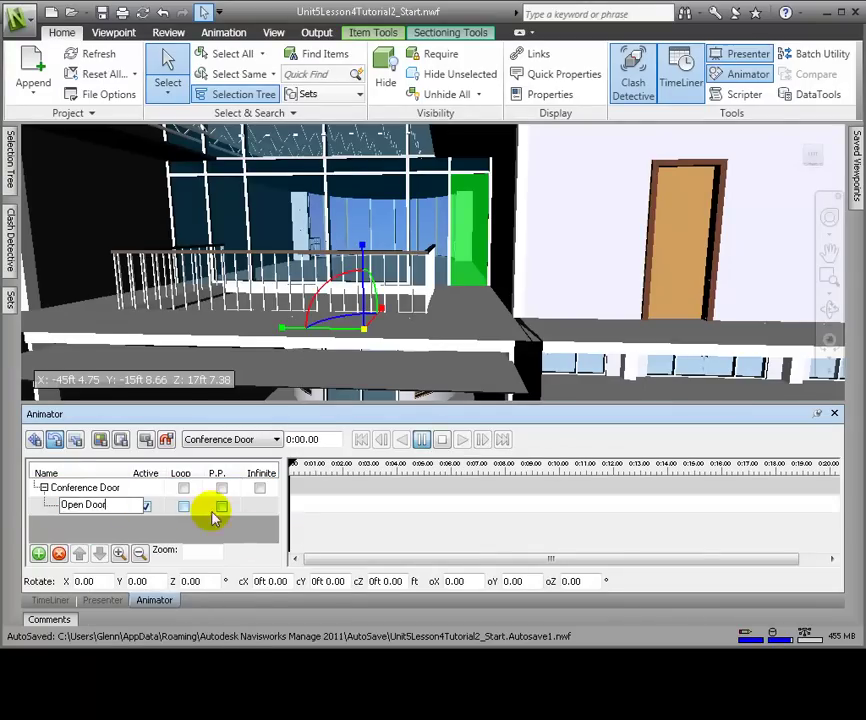
pyautogui.click(130, 506)
# Enable rotation and move the pivot onto the door's hinge edge, framing the door
pyautogui.click(56, 440)
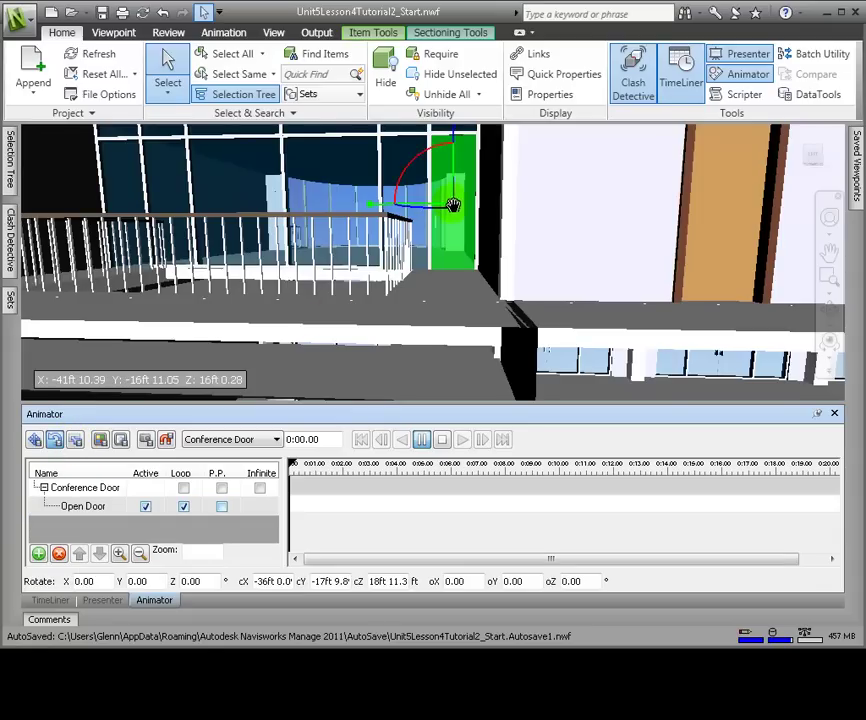
pyautogui.moveTo(475, 195); pyautogui.dragTo(473, 205)
pyautogui.scroll(3, 460, 285)
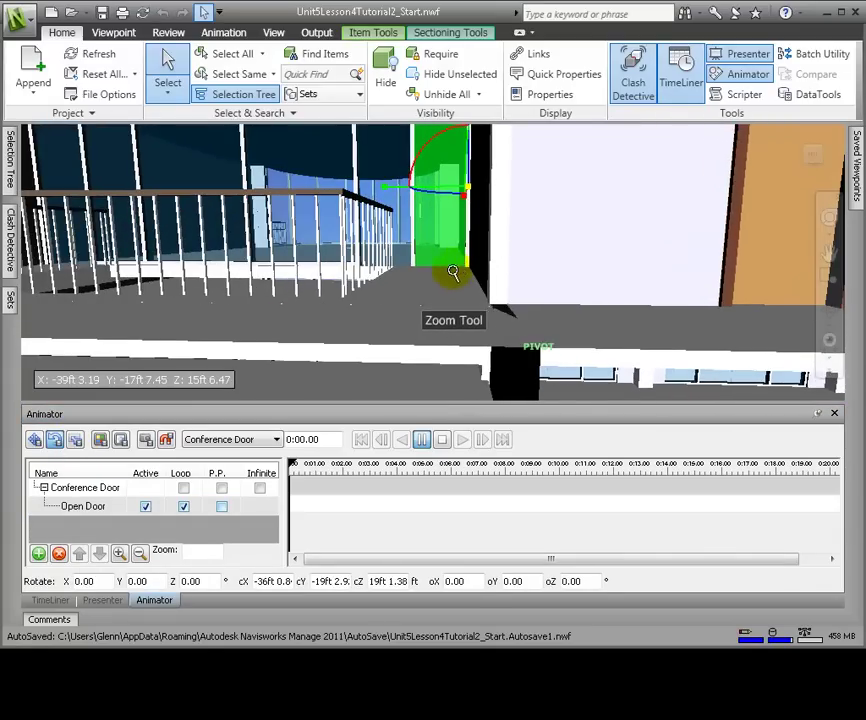
pyautogui.moveTo(458, 262); pyautogui.dragTo(508, 381, button='middle')
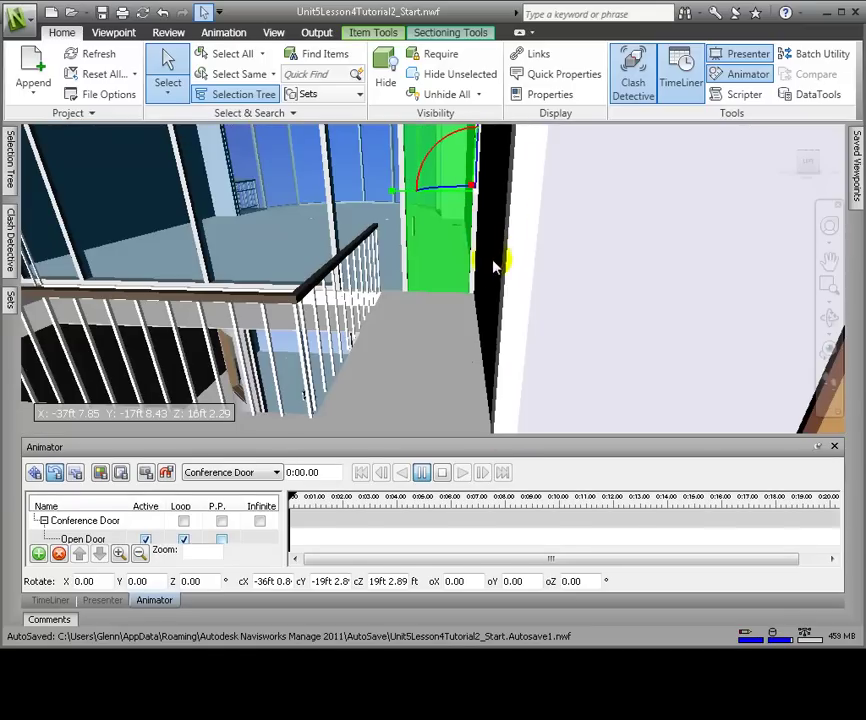
pyautogui.keyDown('shift'); pyautogui.moveTo(458, 303); pyautogui.dragTo(477, 303, button='middle'); pyautogui.keyUp('shift')
pyautogui.keyDown('shift'); pyautogui.moveTo(501, 207); pyautogui.dragTo(501, 207, button='middle'); pyautogui.keyUp('shift')
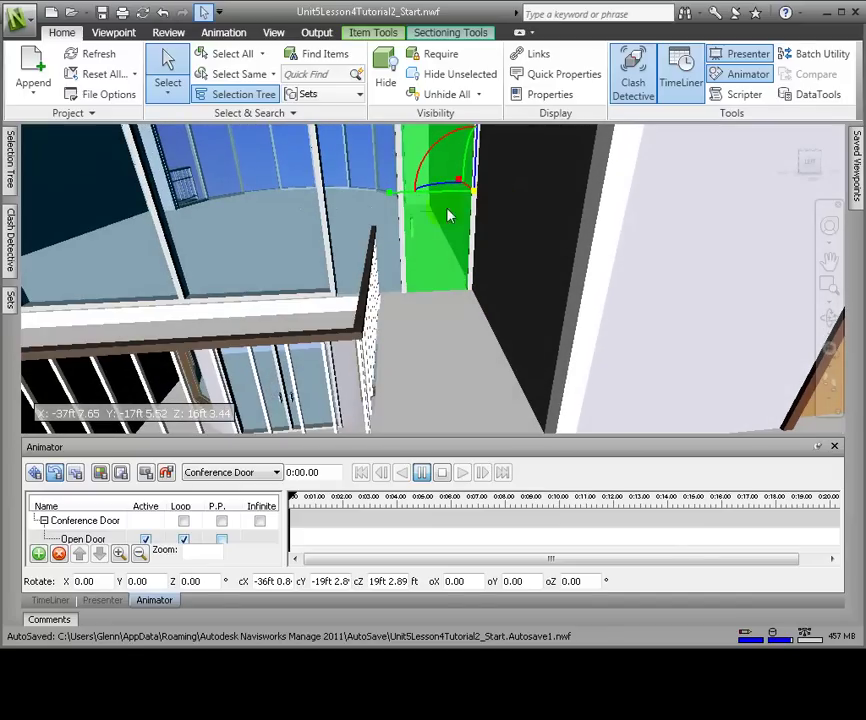
# Keyframe the door closed at 0:00, then rotated about -78° open at 0:03.03
pyautogui.click(146, 473)
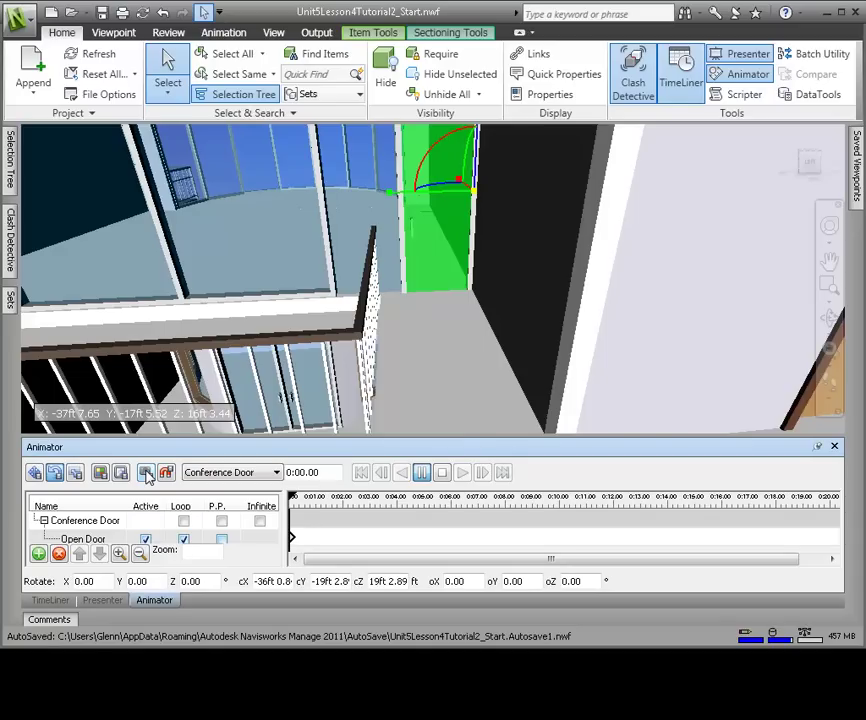
pyautogui.click(370, 498)
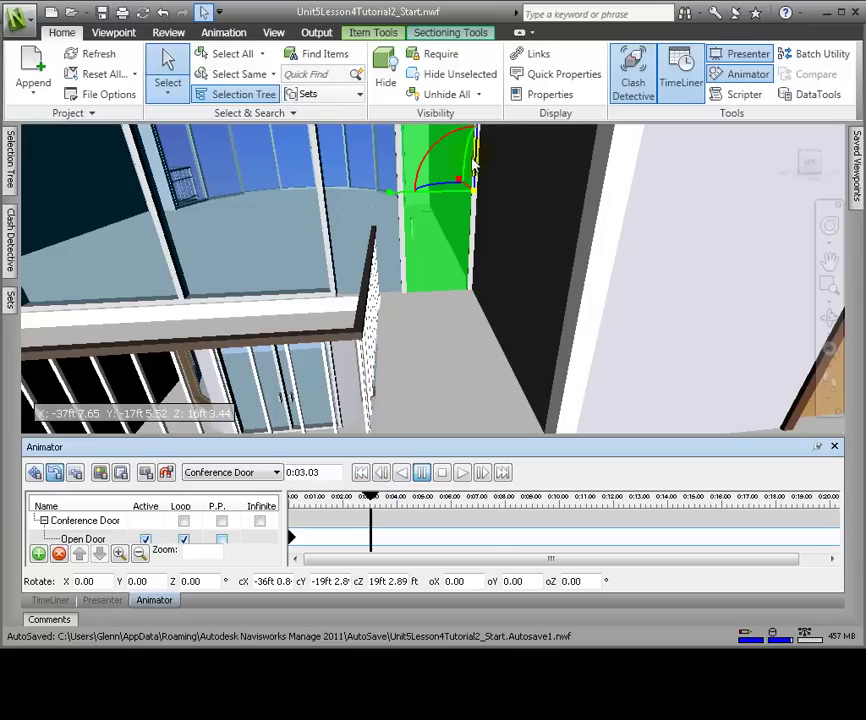
pyautogui.moveTo(431, 183); pyautogui.dragTo(443, 188)
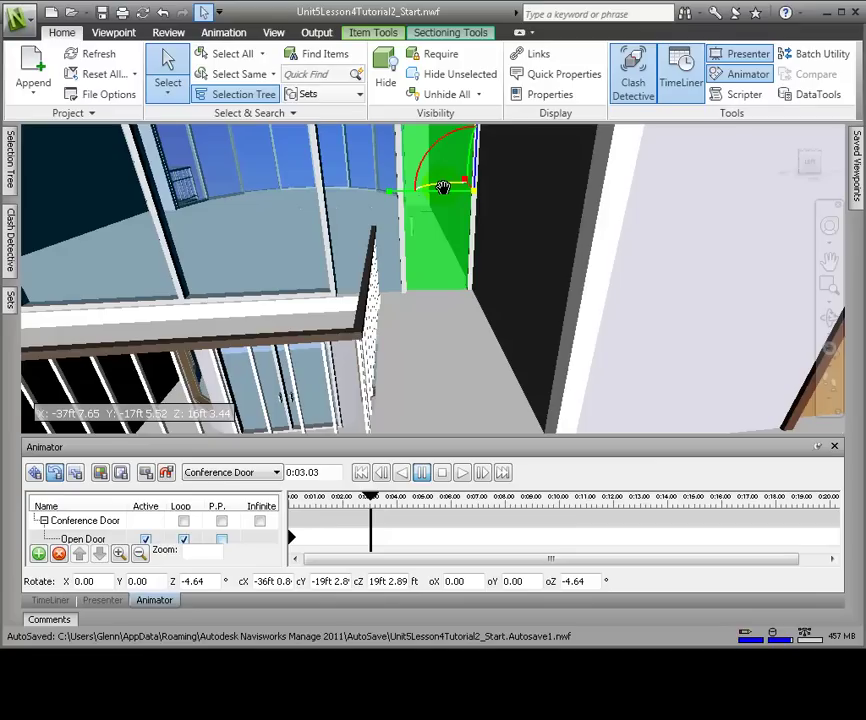
pyautogui.moveTo(443, 188); pyautogui.dragTo(489, 185)
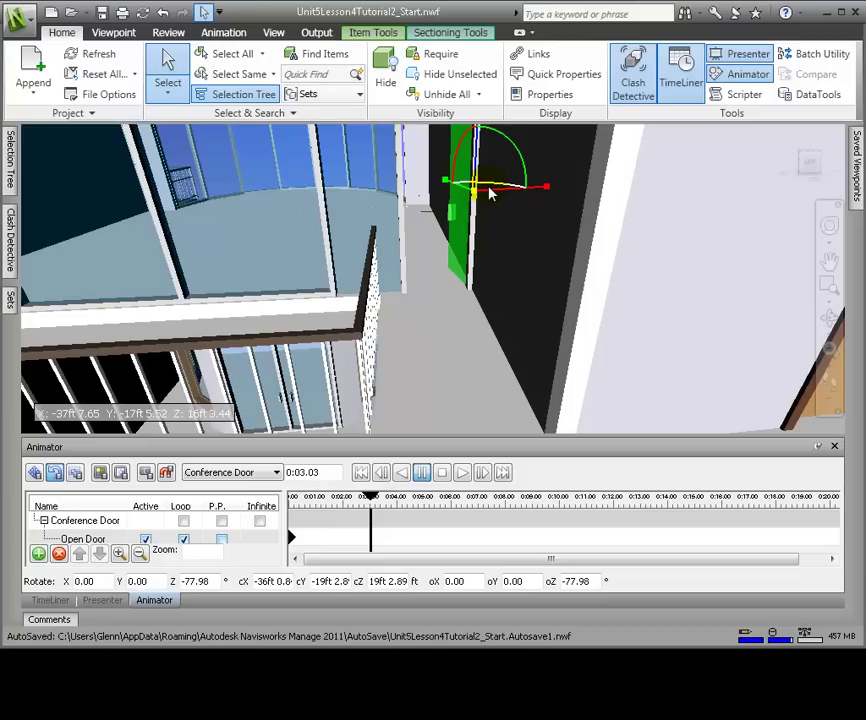
pyautogui.click(378, 507)
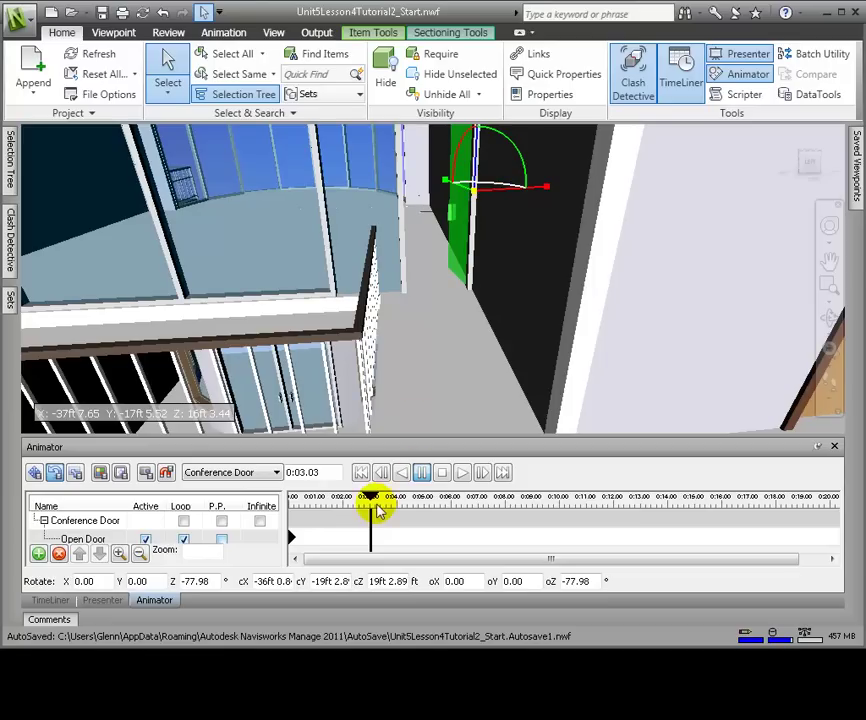
pyautogui.click(145, 473)
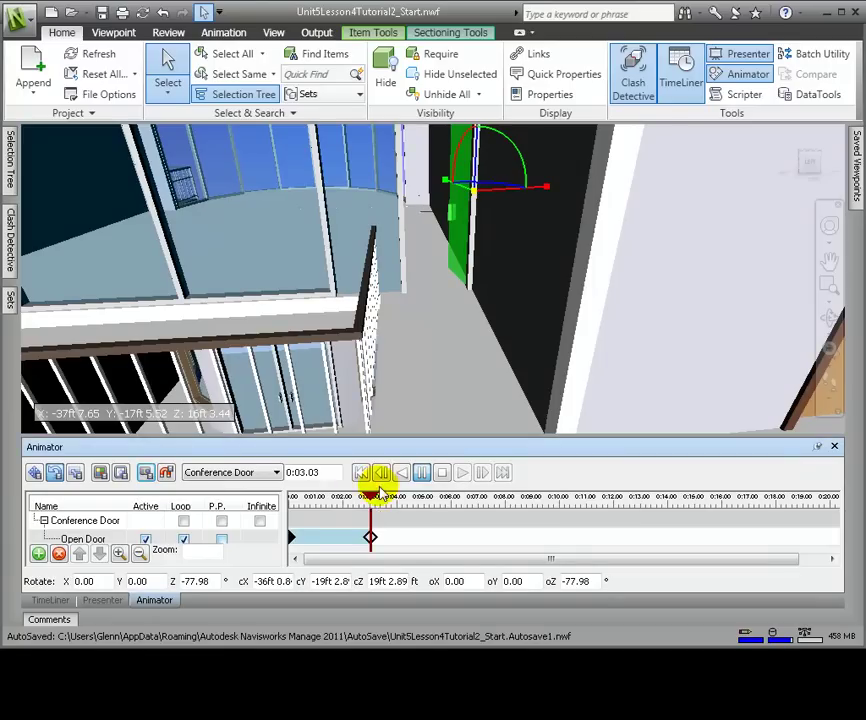
# Copy the open-door keyframe and paste it at 0:03.44 to hold the door open
pyautogui.rightClick(370, 538)
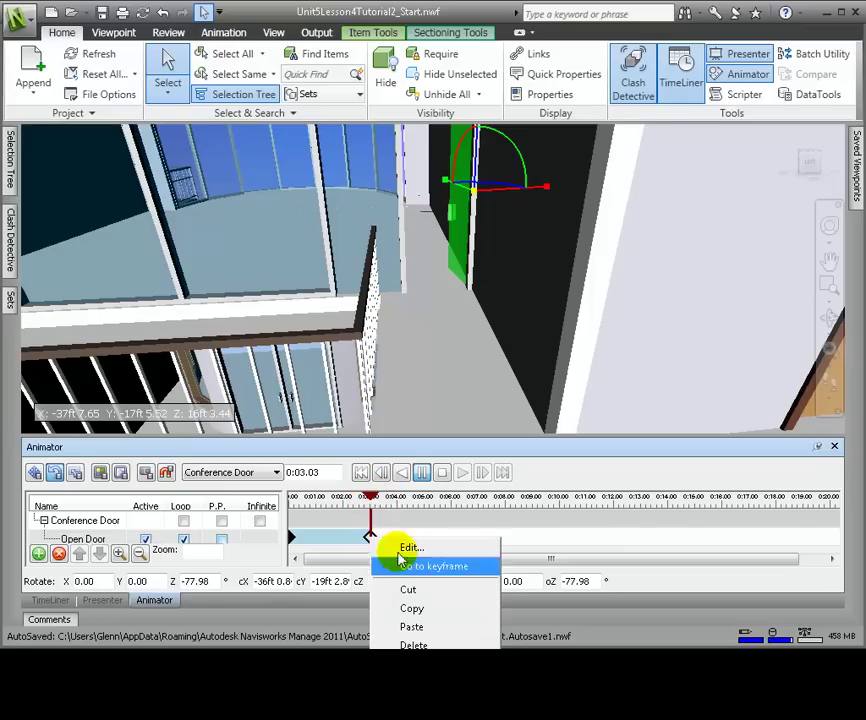
pyautogui.click(430, 609)
pyautogui.click(373, 503)
pyautogui.moveTo(373, 503); pyautogui.dragTo(381, 500)
pyautogui.rightClick(382, 539)
pyautogui.click(400, 548)
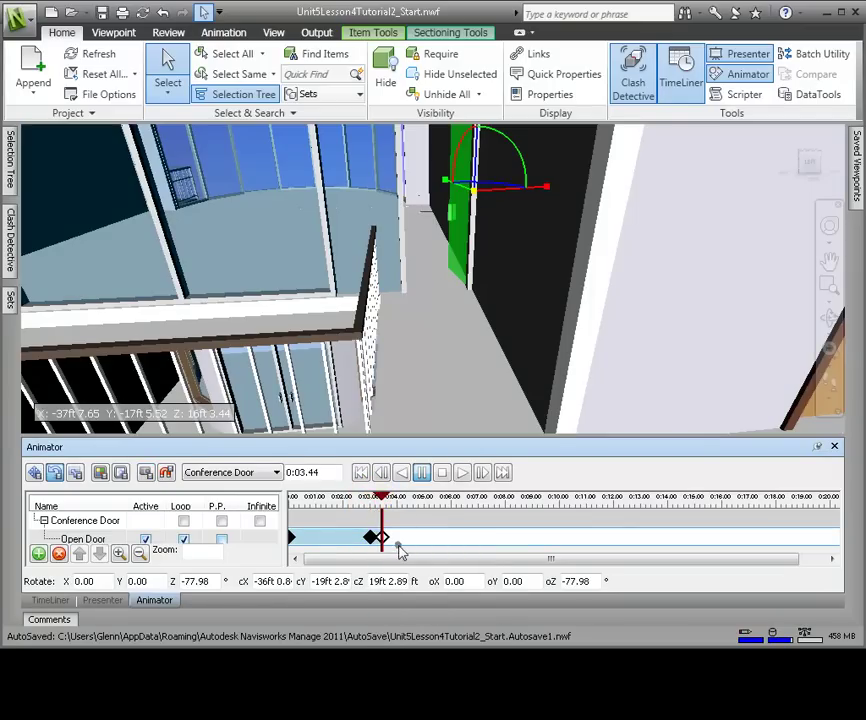
# Turn on ping-pong playback, then rewind and preview the door animation
pyautogui.click(221, 539)
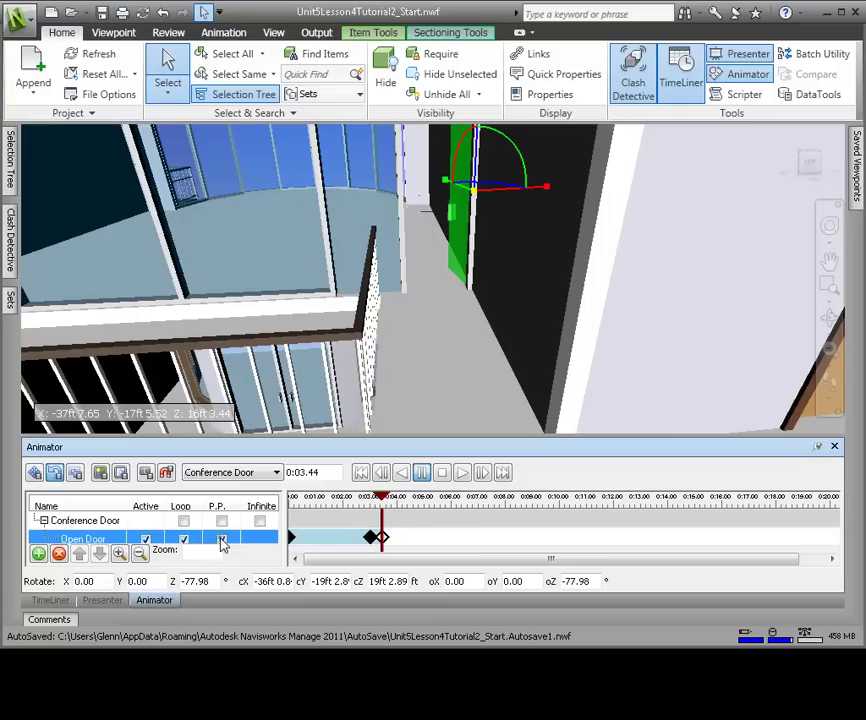
pyautogui.click(361, 472)
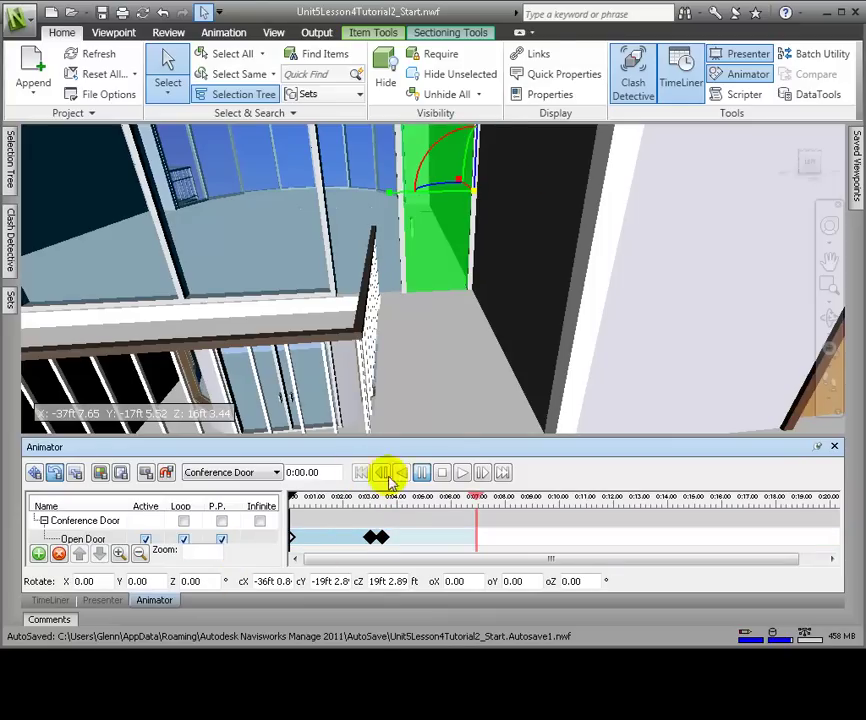
pyautogui.click(463, 472)
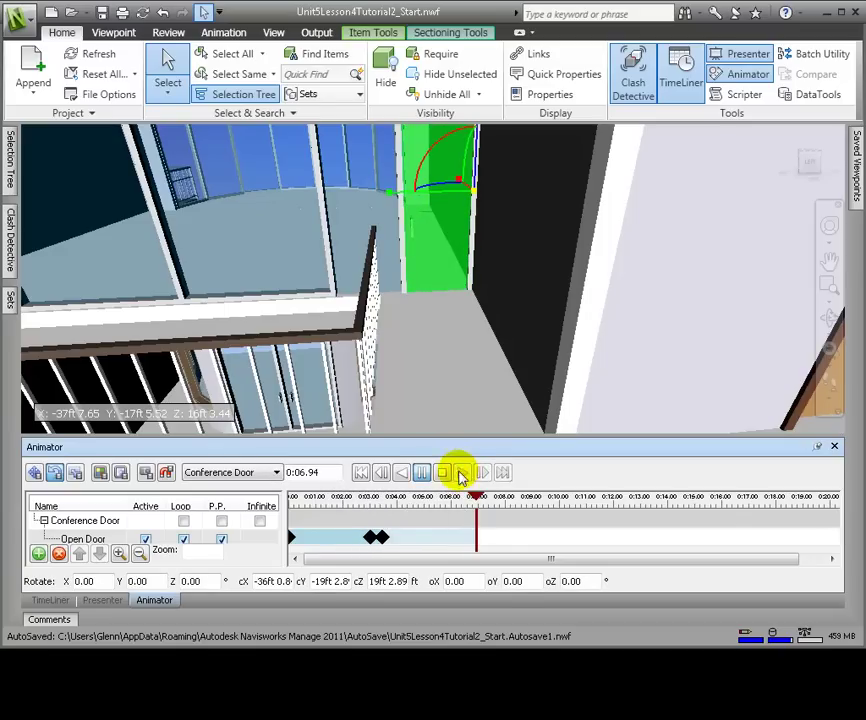
pyautogui.click(440, 476)
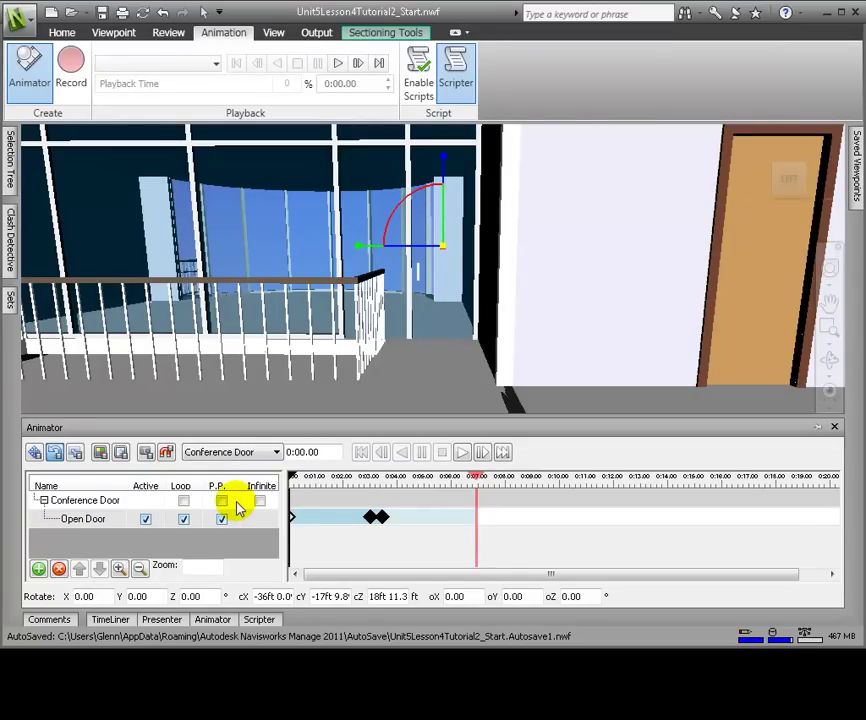
pyautogui.click(146, 519)
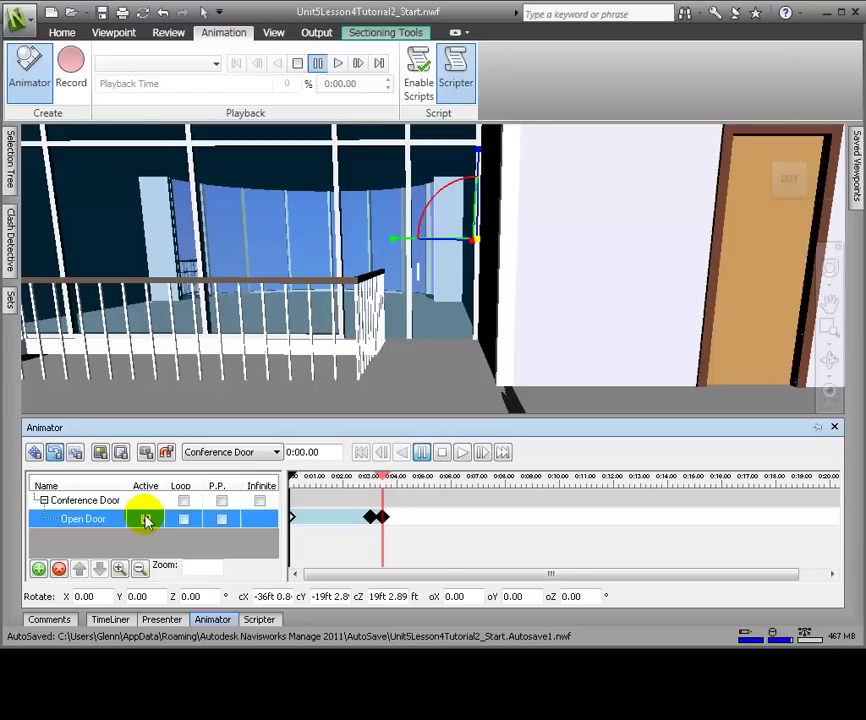
# Make the Open Door set active and add a new script named 'Open Door' in the Scripter
pyautogui.click(146, 520)
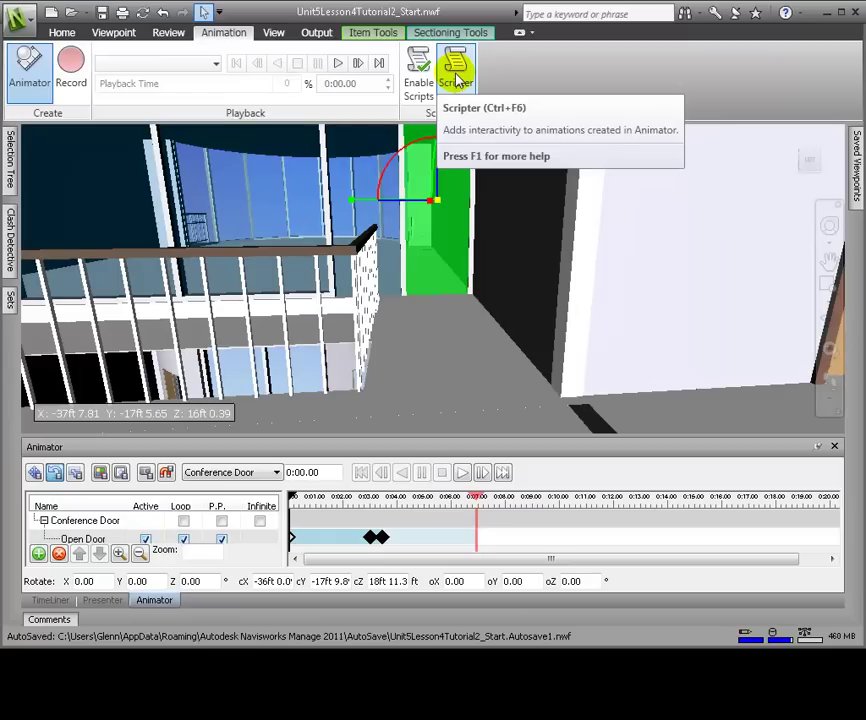
pyautogui.click(456, 78)
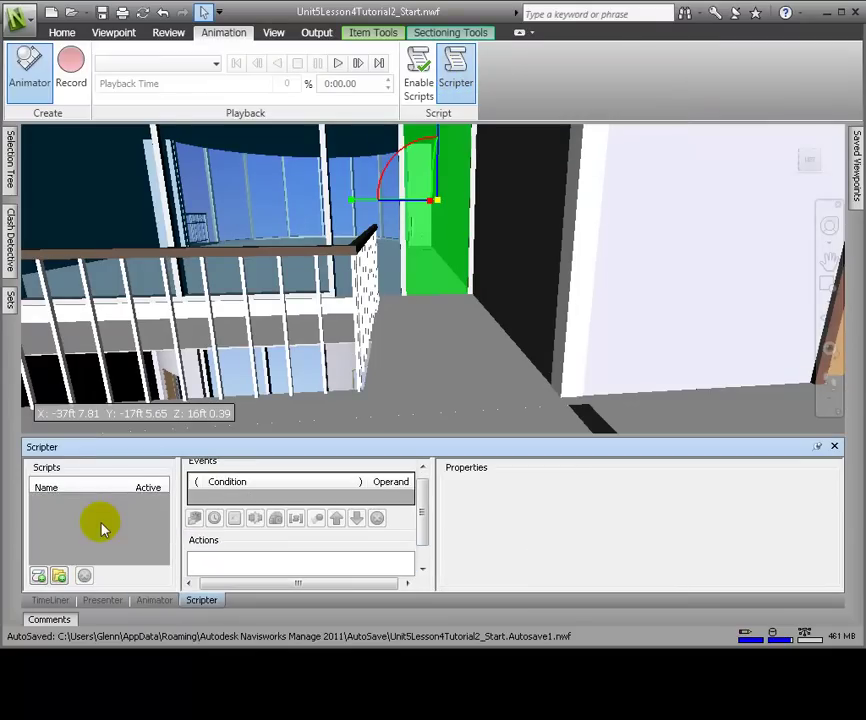
pyautogui.click(39, 576)
pyautogui.write('Open Door')
pyautogui.click(96, 485)
# Give the script an On Hotspot event: a sphere triggered on entering, positioned by picking near the door
pyautogui.click(243, 494)
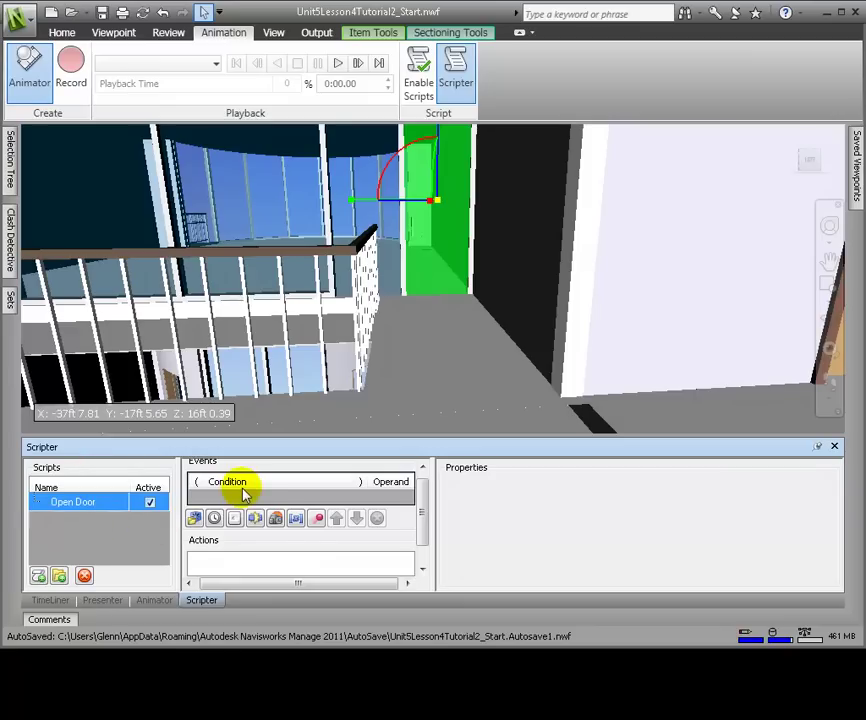
pyautogui.click(276, 519)
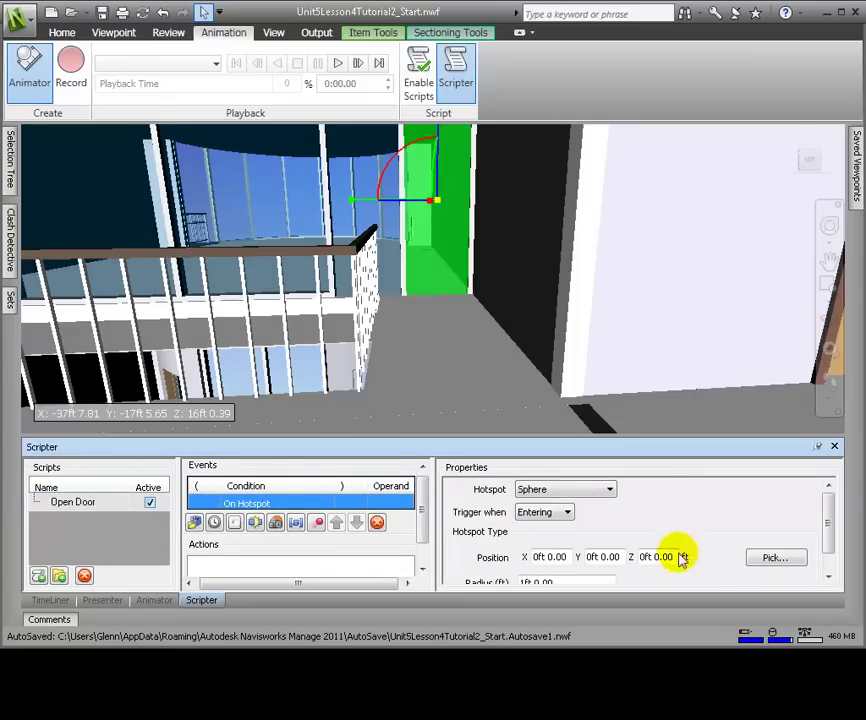
pyautogui.click(771, 560)
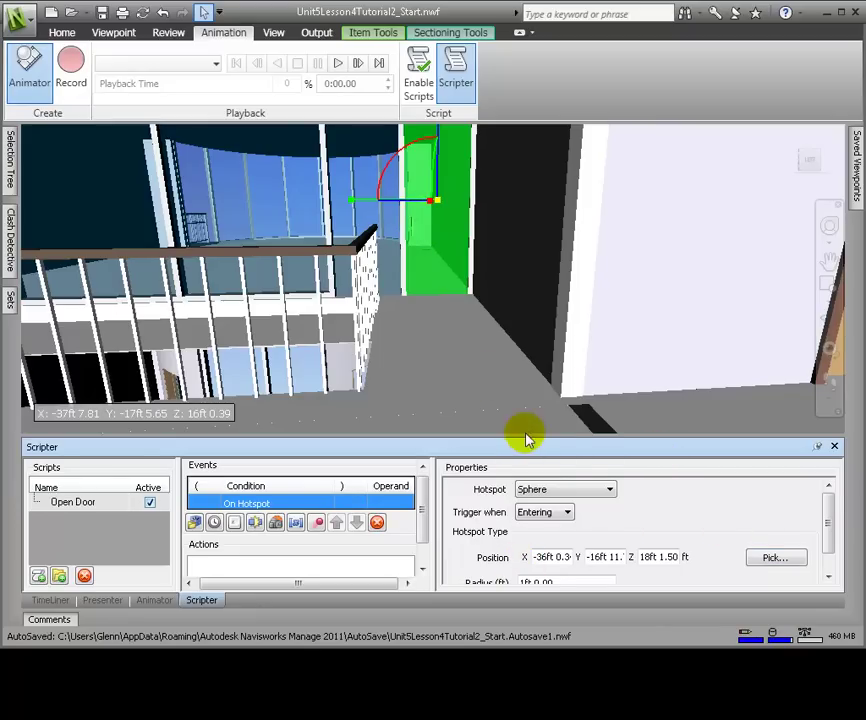
# Set the Open Door hotspot sphere's radius to 6 ft
pyautogui.moveTo(526, 436); pyautogui.dragTo(526, 421)
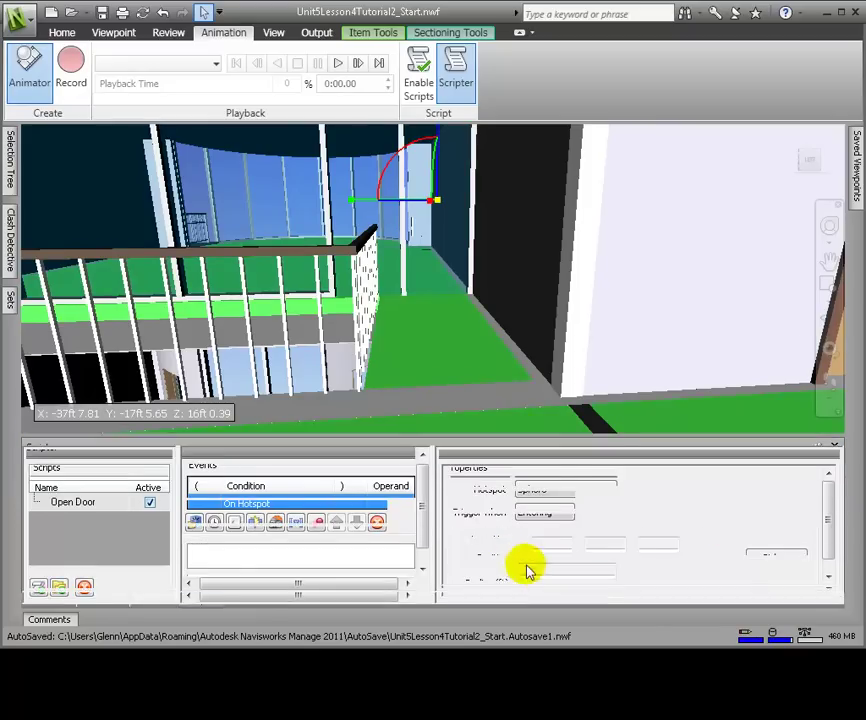
pyautogui.click(523, 571)
pyautogui.write('6ft 0.00')
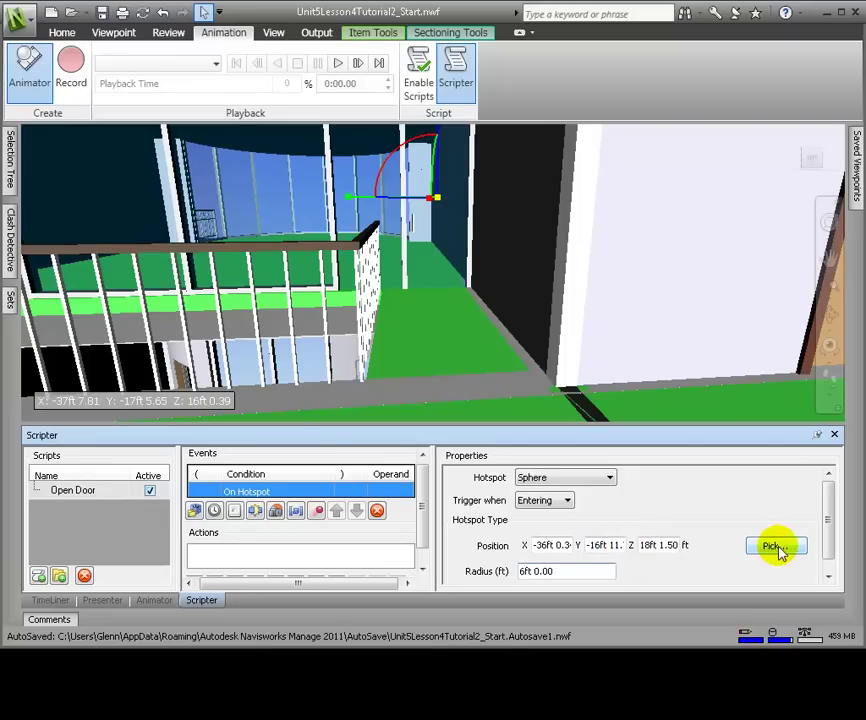
# Add a Play Animation action using Conference Door's Open Door animation, starting at Current Position
pyautogui.click(288, 430)
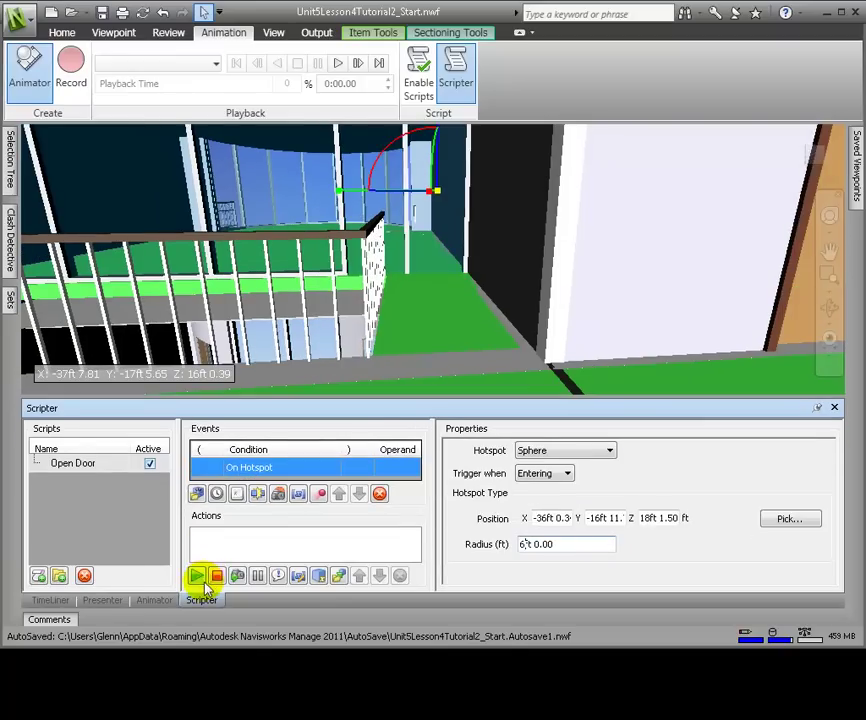
pyautogui.click(196, 575)
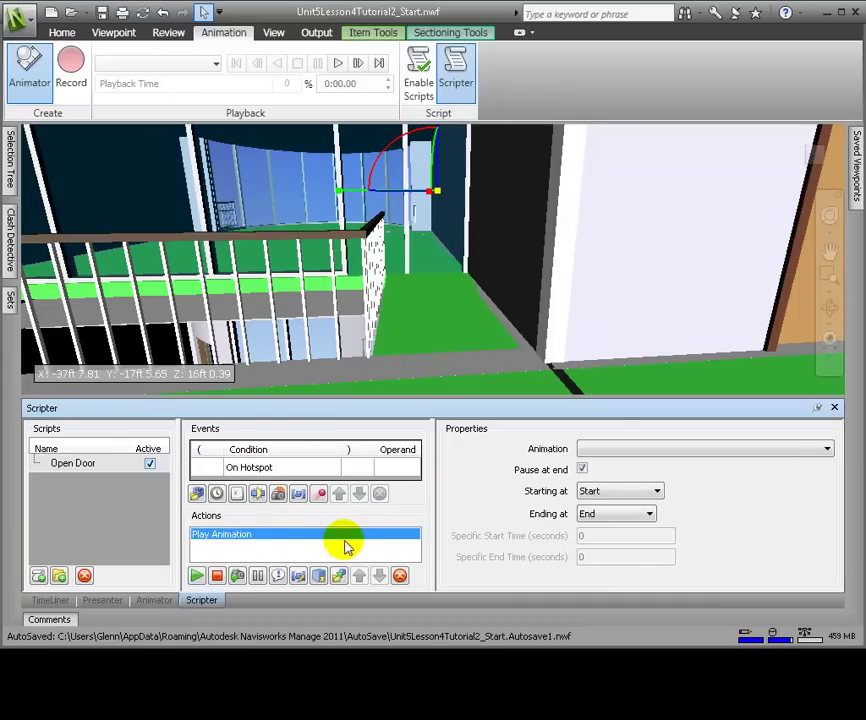
pyautogui.click(618, 450)
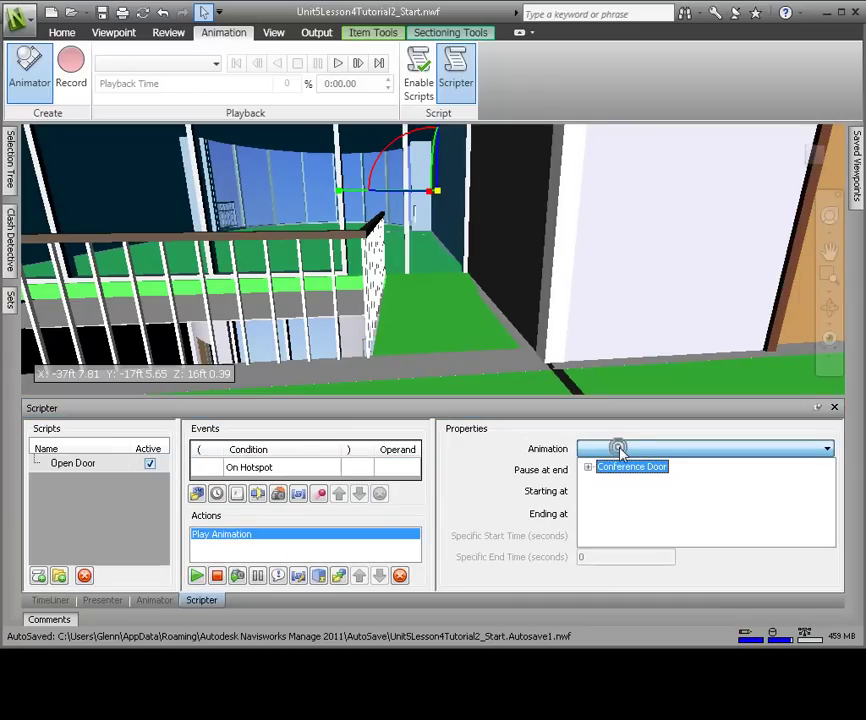
pyautogui.click(590, 468)
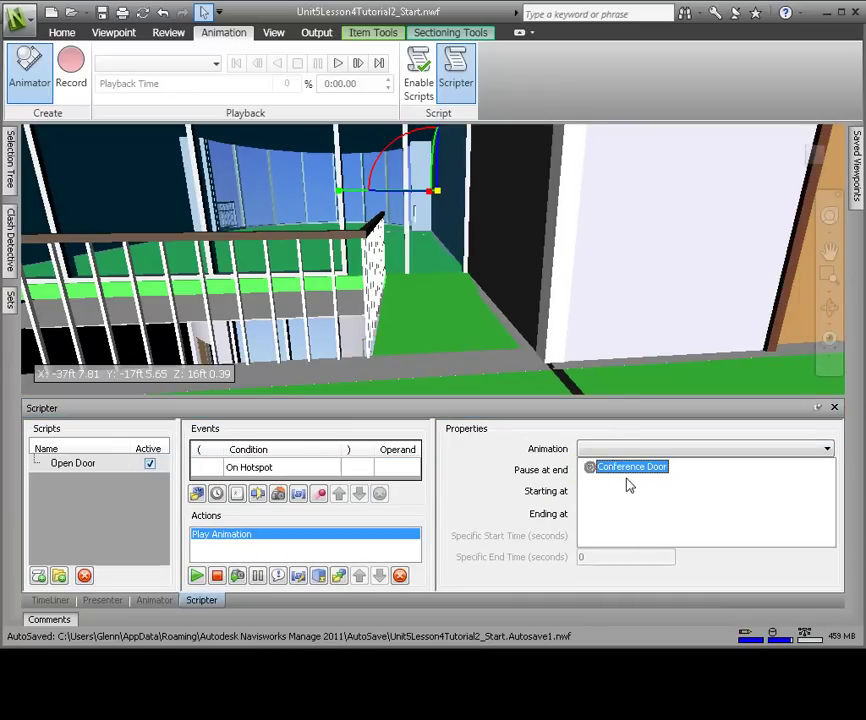
pyautogui.click(589, 468)
pyautogui.click(643, 482)
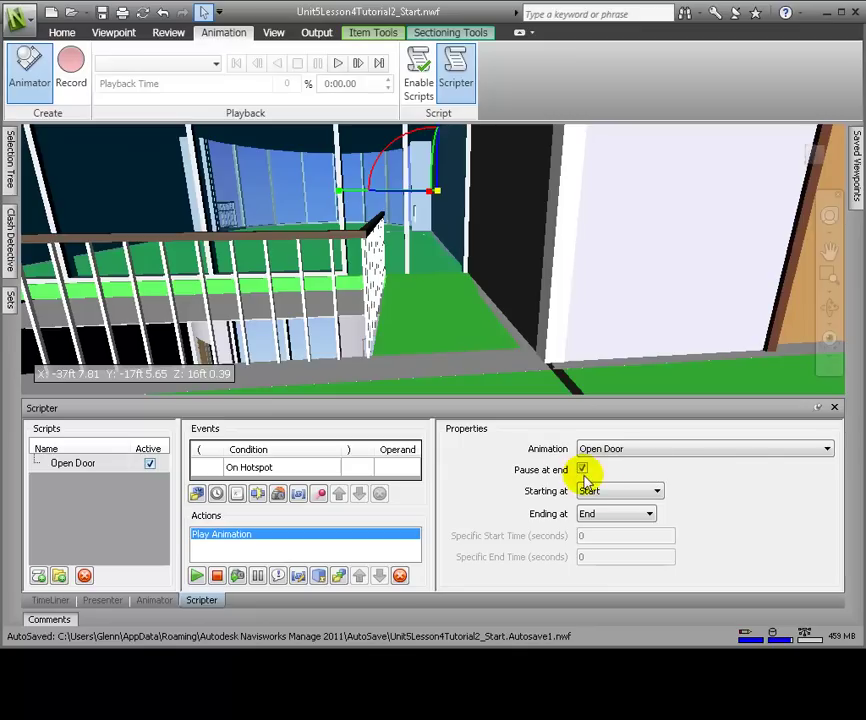
pyautogui.click(612, 493)
pyautogui.click(605, 528)
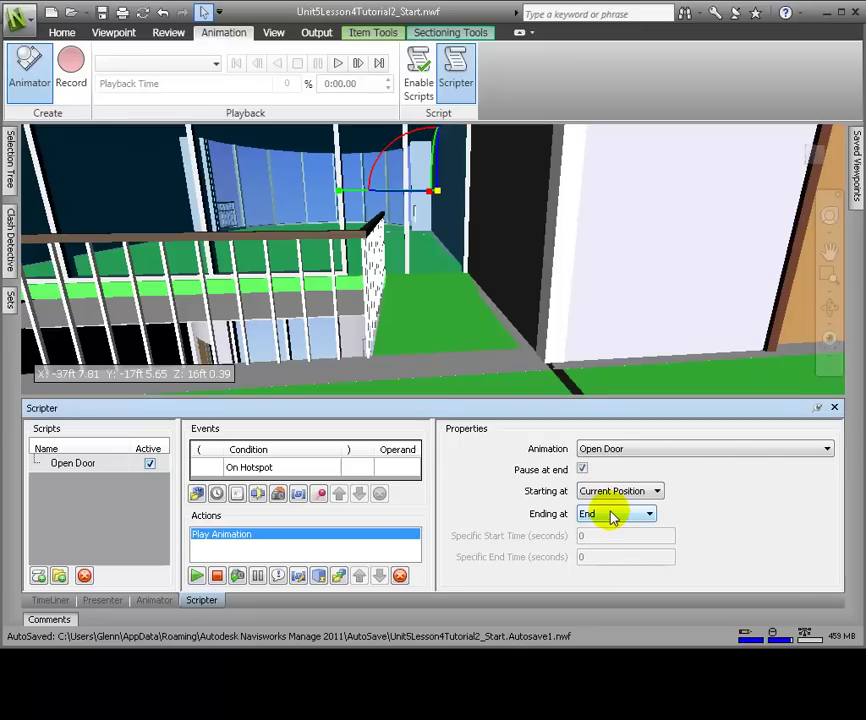
# Add a new script named 'Close Door'
pyautogui.click(38, 576)
pyautogui.write('Close Door')
pyautogui.press('Return')
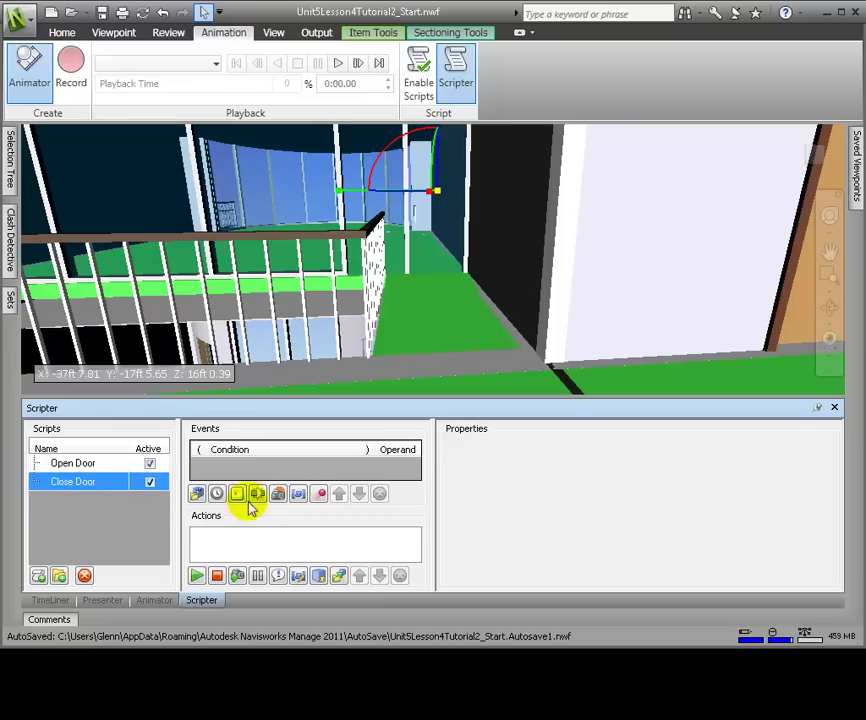
# Add an On Hotspot event triggered on leaving, centred at a picked point by the door, radius 6 ft
pyautogui.click(278, 494)
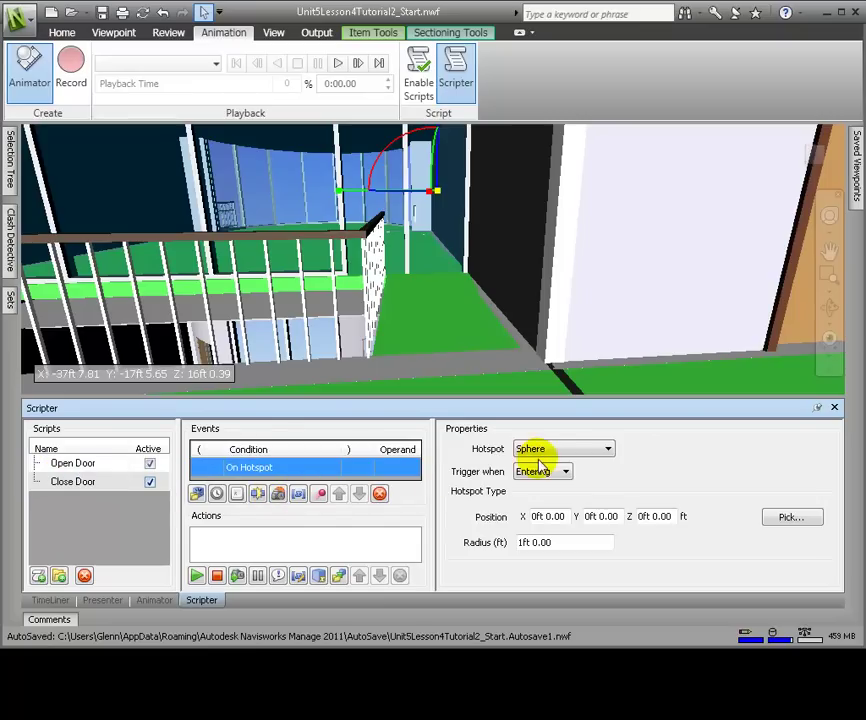
pyautogui.click(544, 471)
pyautogui.click(532, 497)
pyautogui.click(792, 517)
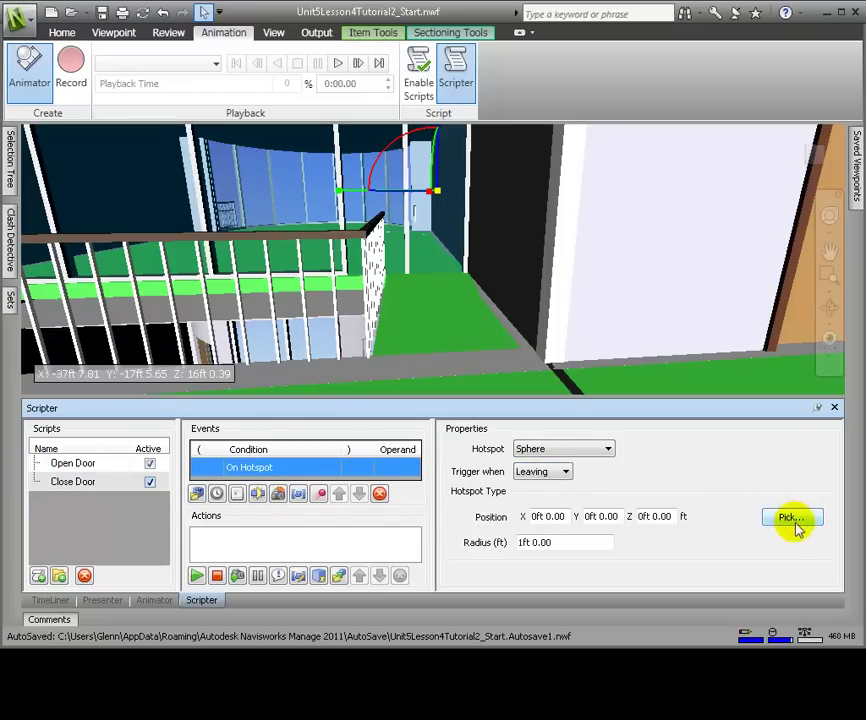
pyautogui.click(417, 211)
pyautogui.click(521, 543)
pyautogui.write('6')
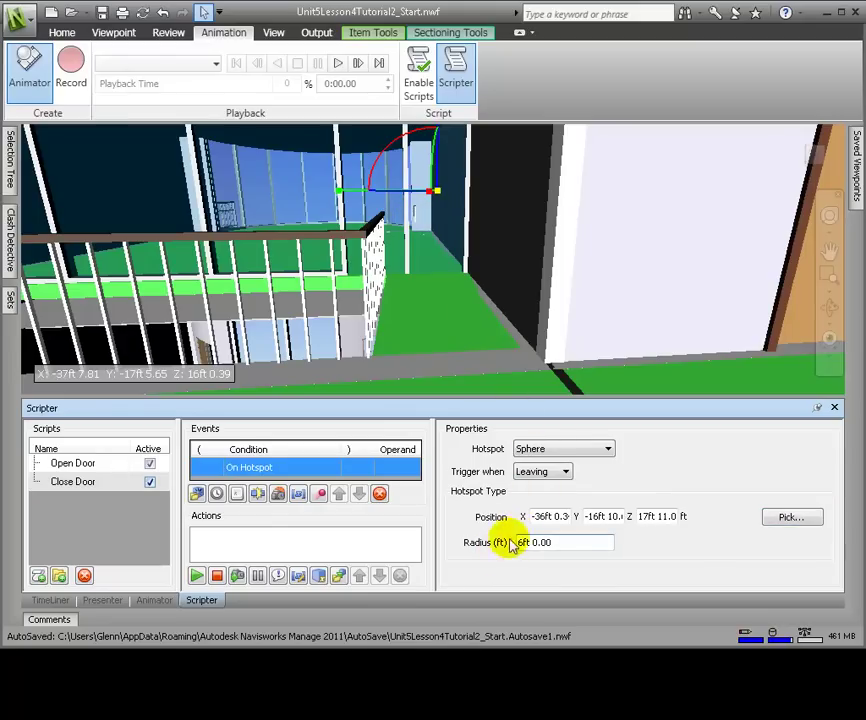
# Add a Play Animation action for Conference Door's Open Door, from Current Position to Start
pyautogui.click(196, 576)
pyautogui.click(603, 451)
pyautogui.click(601, 467)
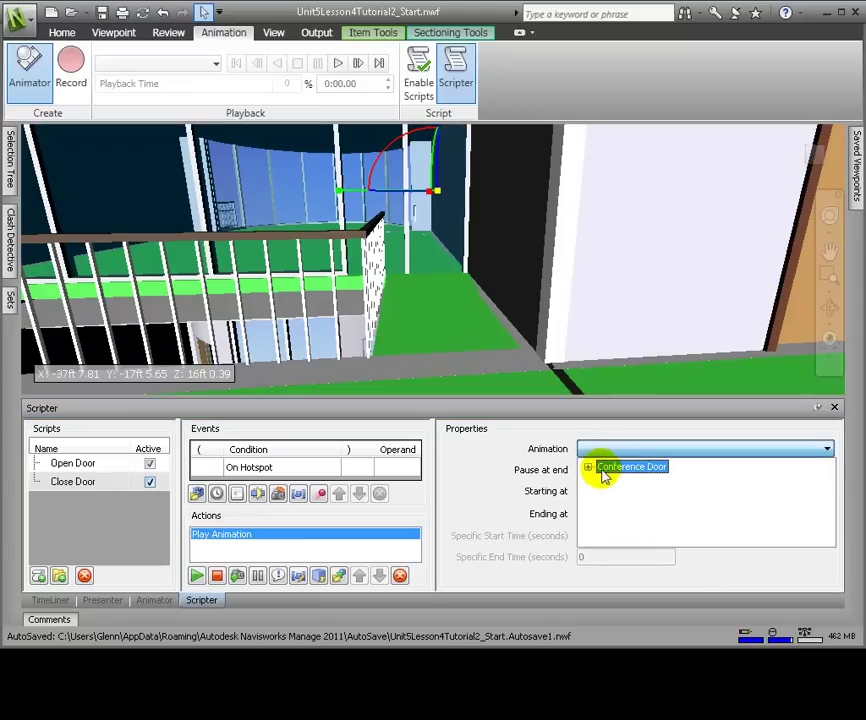
pyautogui.click(633, 480)
pyautogui.click(597, 498)
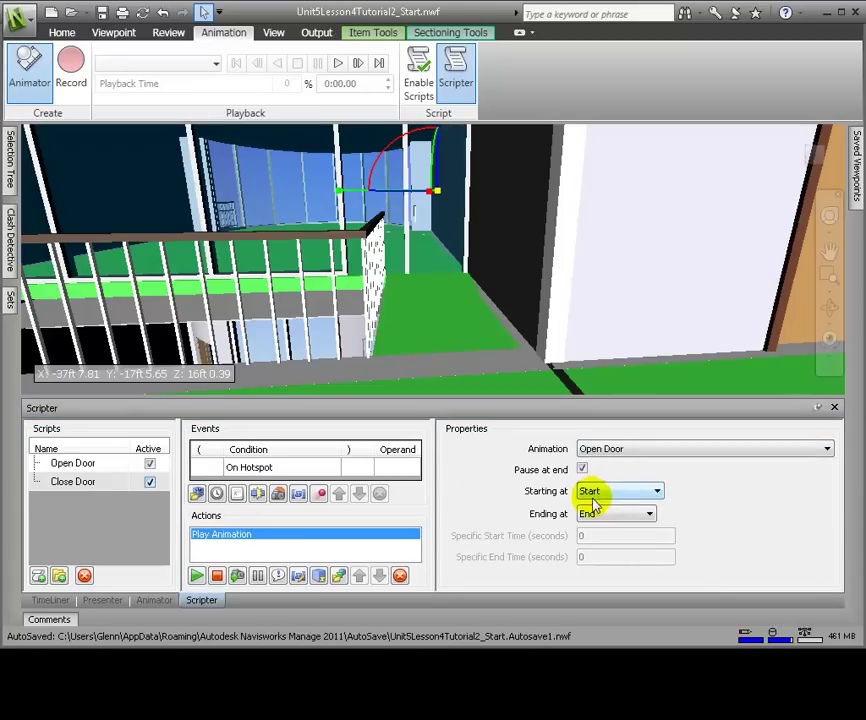
pyautogui.click(607, 529)
pyautogui.click(609, 522)
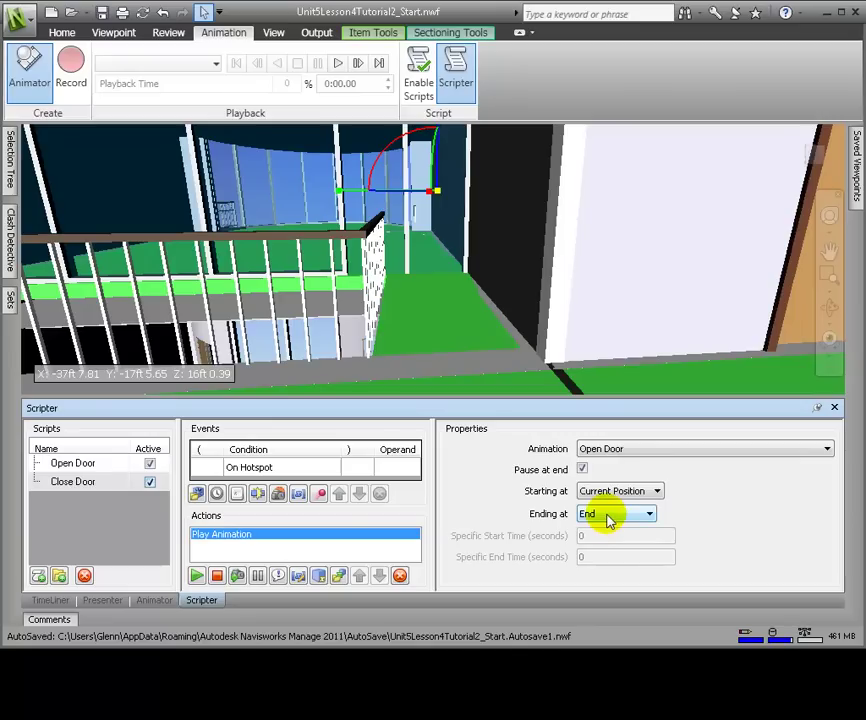
pyautogui.click(607, 516)
pyautogui.click(610, 530)
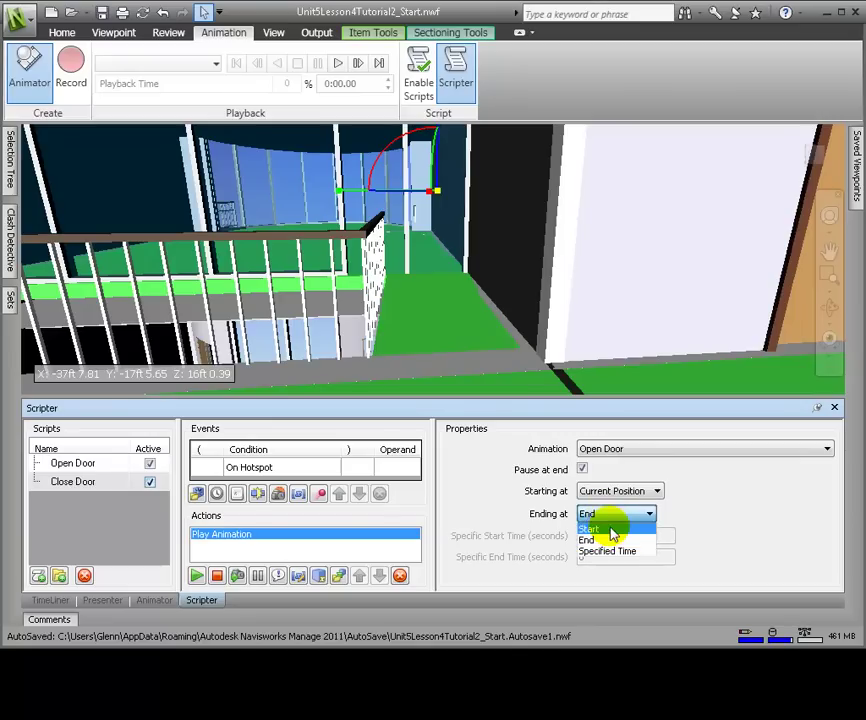
# Hide the Scripter, enable scripts, and walk back and forth near the conference door
pyautogui.click(817, 408)
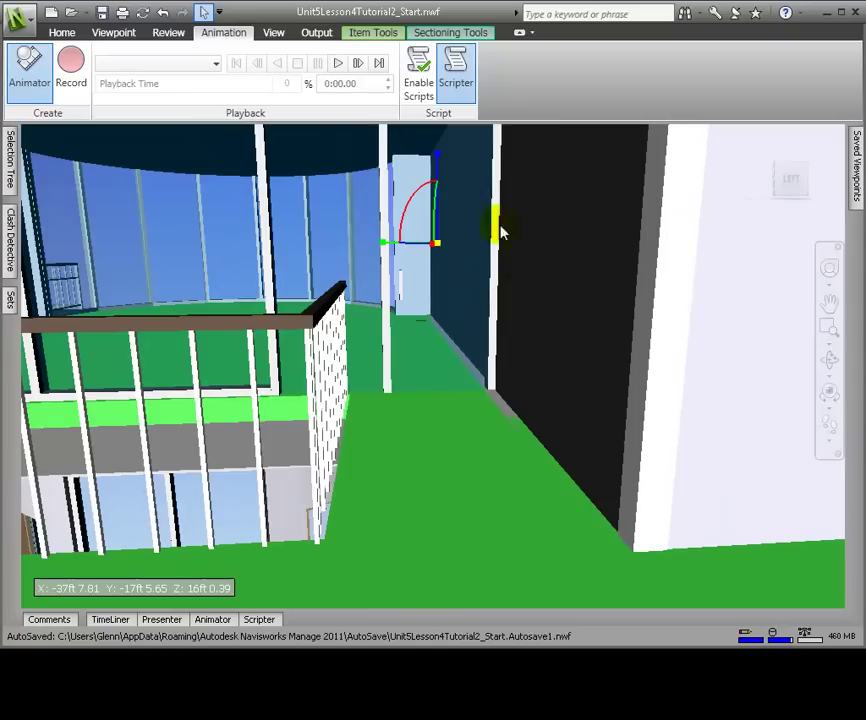
pyautogui.click(421, 88)
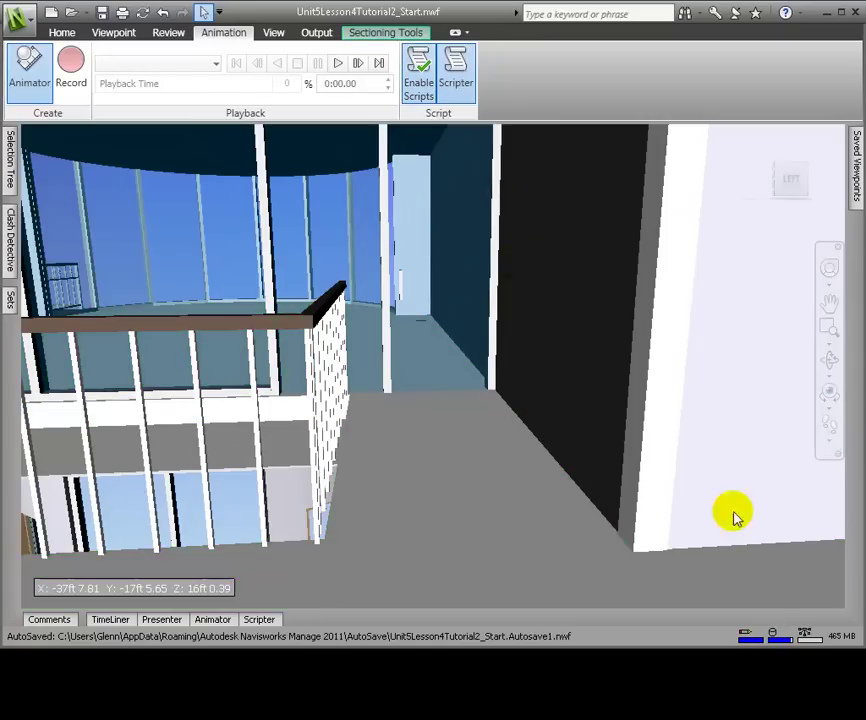
pyautogui.click(829, 427)
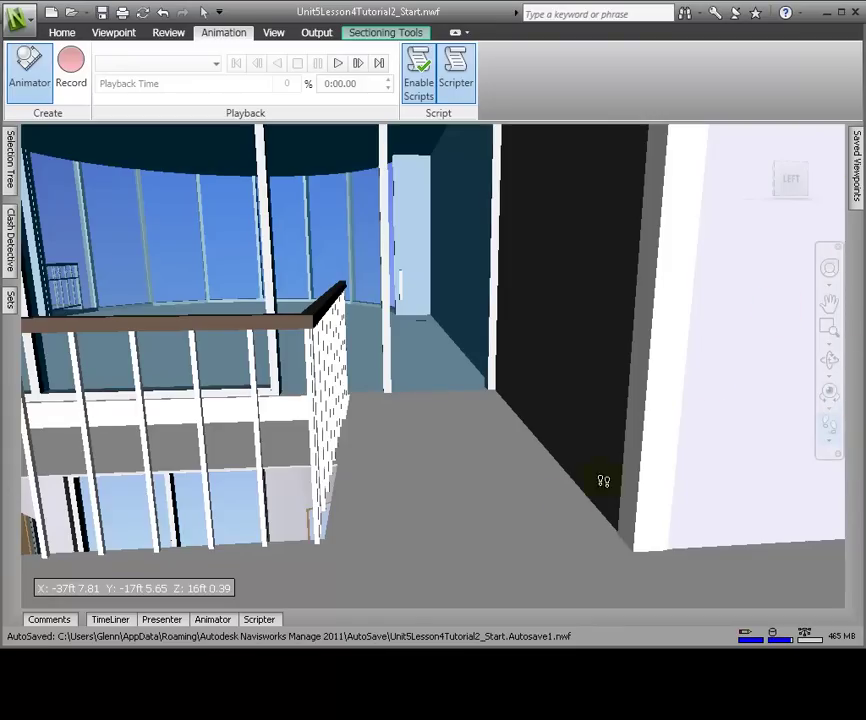
pyautogui.moveTo(493, 574); pyautogui.dragTo(818, 406)
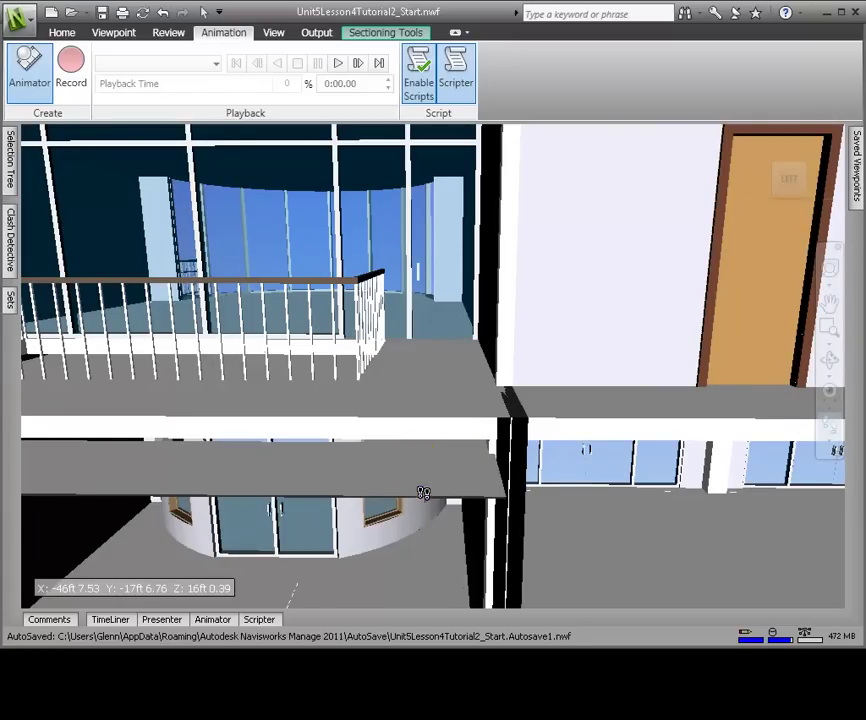
pyautogui.moveTo(423, 492); pyautogui.dragTo(545, 358)
# Look around toward the balcony railing, then walk through the doorway into the conference room
pyautogui.click(829, 394)
pyautogui.moveTo(673, 365); pyautogui.dragTo(835, 450)
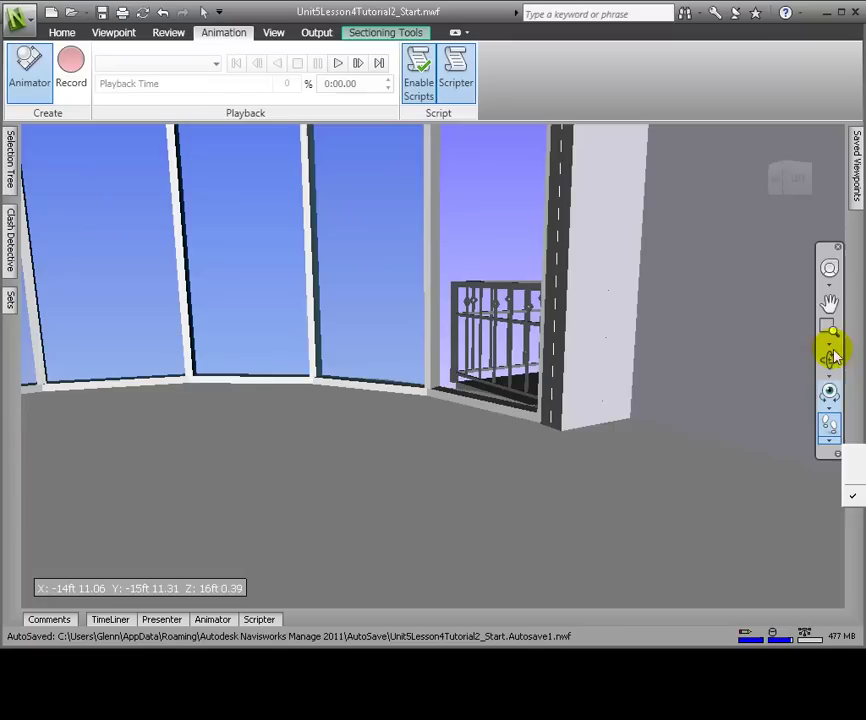
pyautogui.click(829, 392)
pyautogui.click(829, 424)
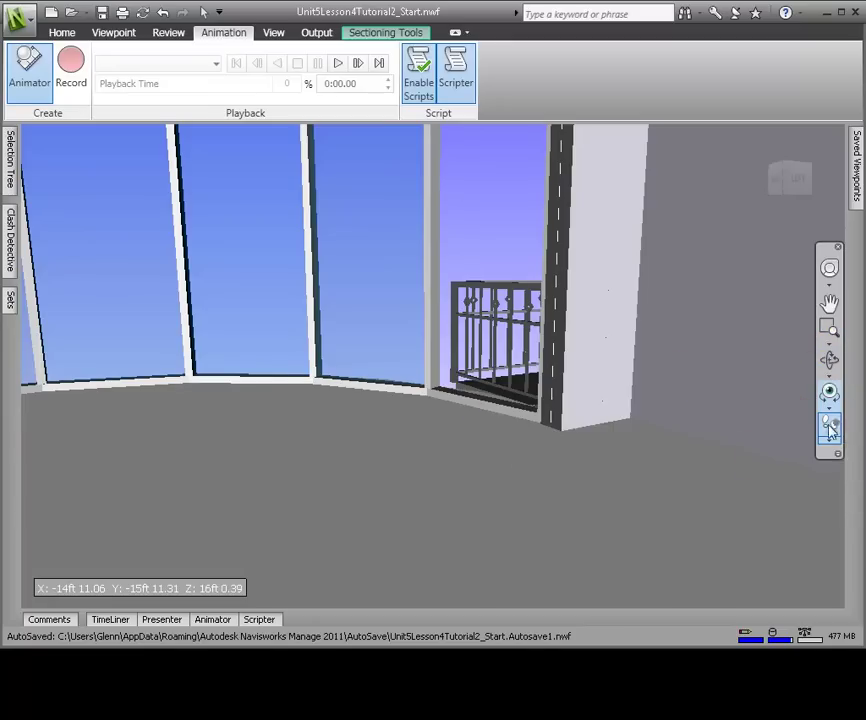
pyautogui.moveTo(240, 495); pyautogui.dragTo(667, 443)
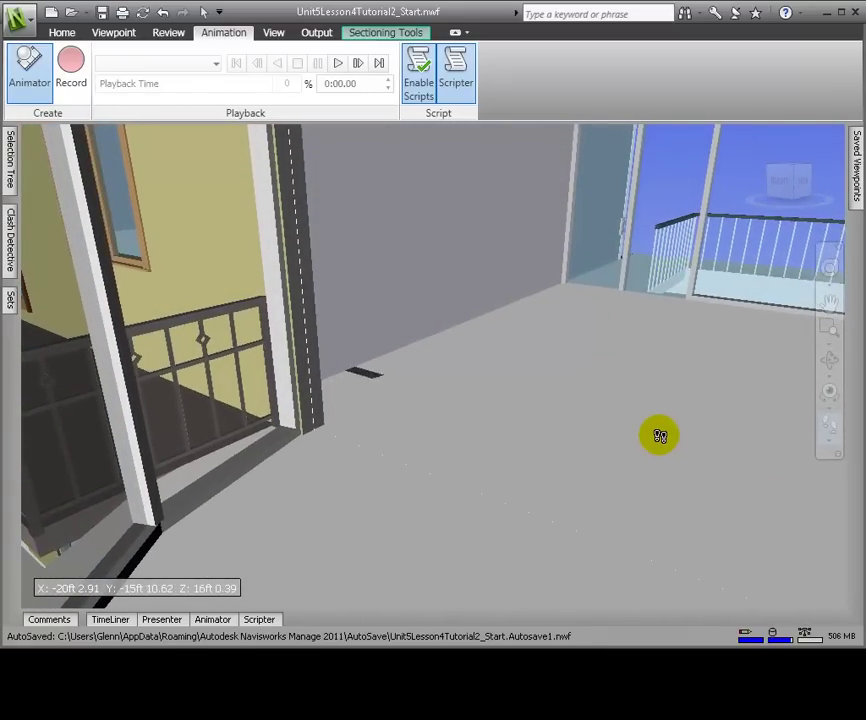
pyautogui.moveTo(661, 432); pyautogui.dragTo(662, 429)
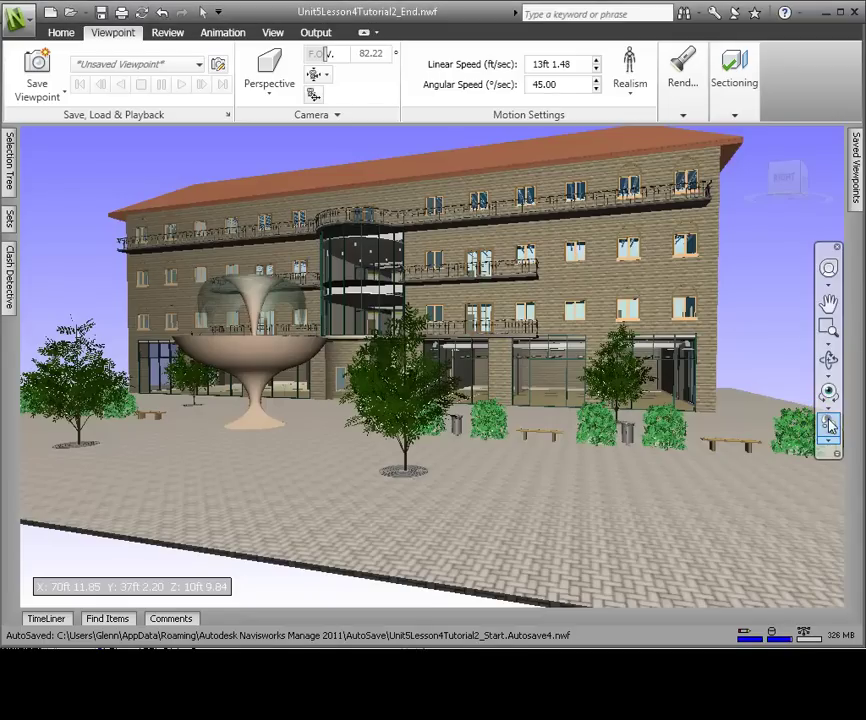
# In the finished file, show the walk Realism options: Third Person on, Collision, Gravity and Crouch off
pyautogui.click(626, 97)
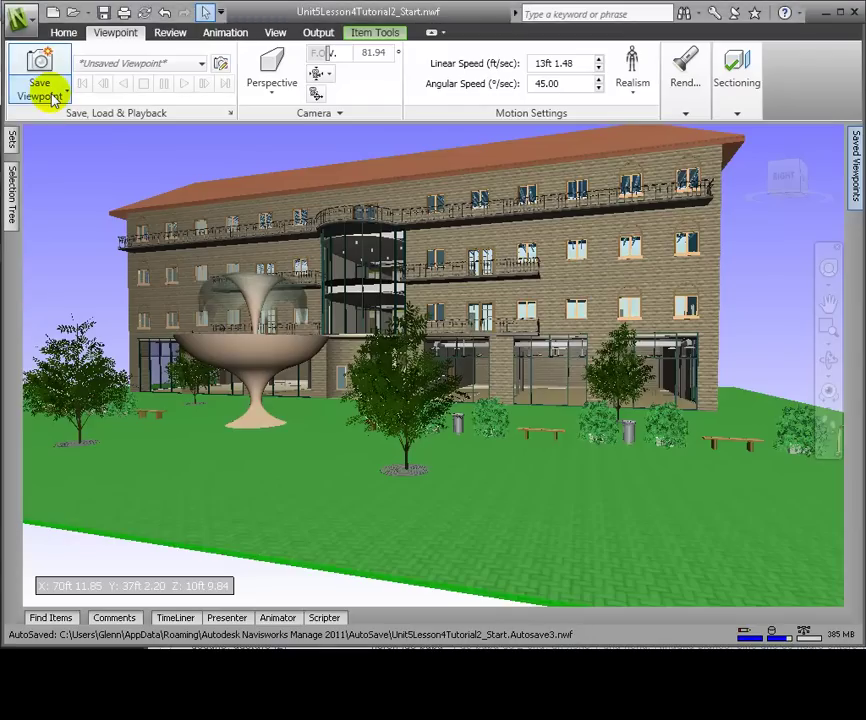
# In the Start file's exterior view, open the Save Viewpoint dropdown on the Viewpoint tab
pyautogui.click(53, 96)
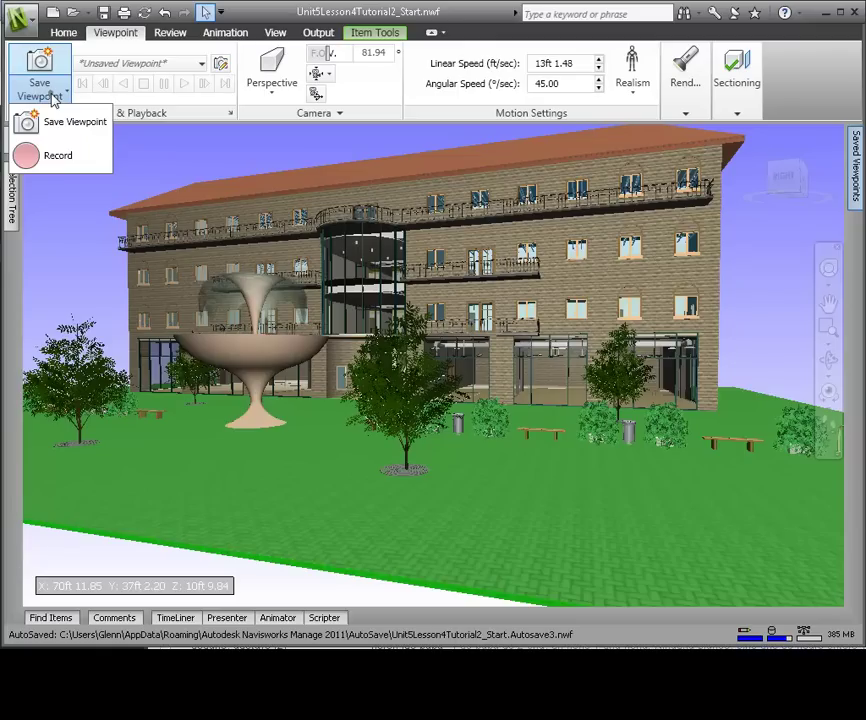
# Start recording and walk from the plaza past the fountain through the curved entrance into the building
pyautogui.click(57, 153)
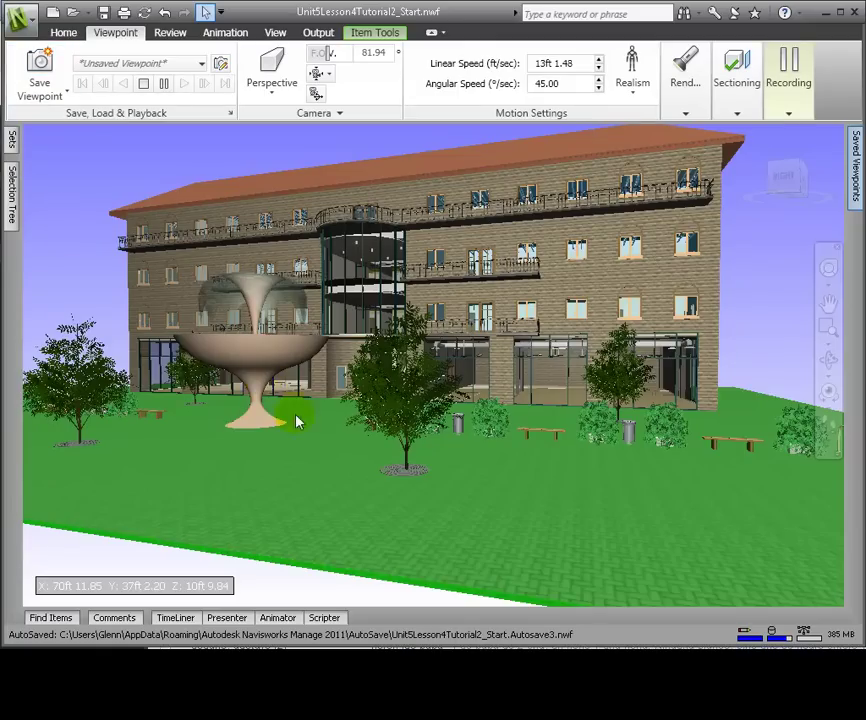
pyautogui.click(829, 427)
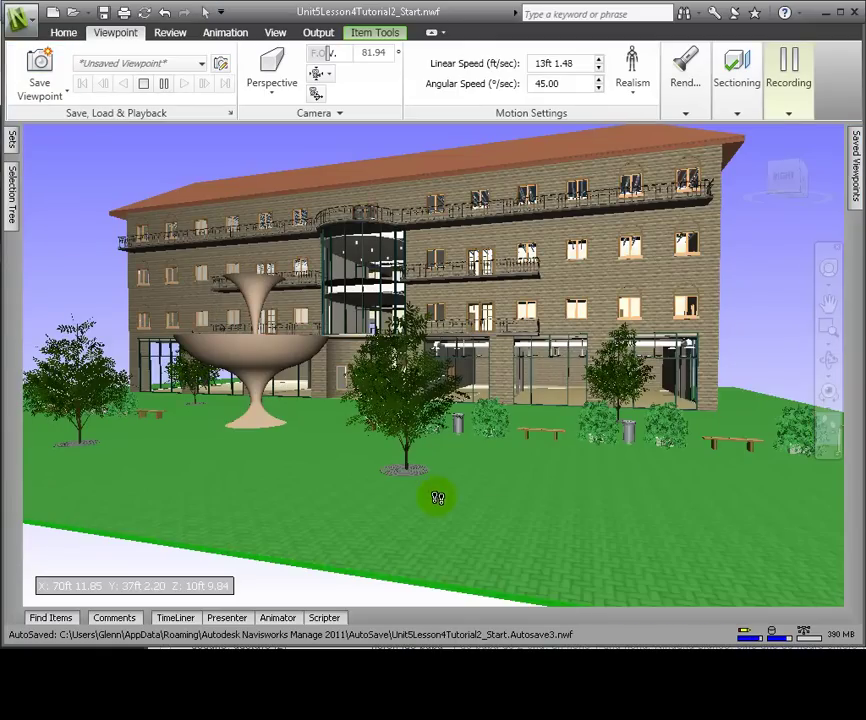
pyautogui.moveTo(369, 505); pyautogui.dragTo(288, 468)
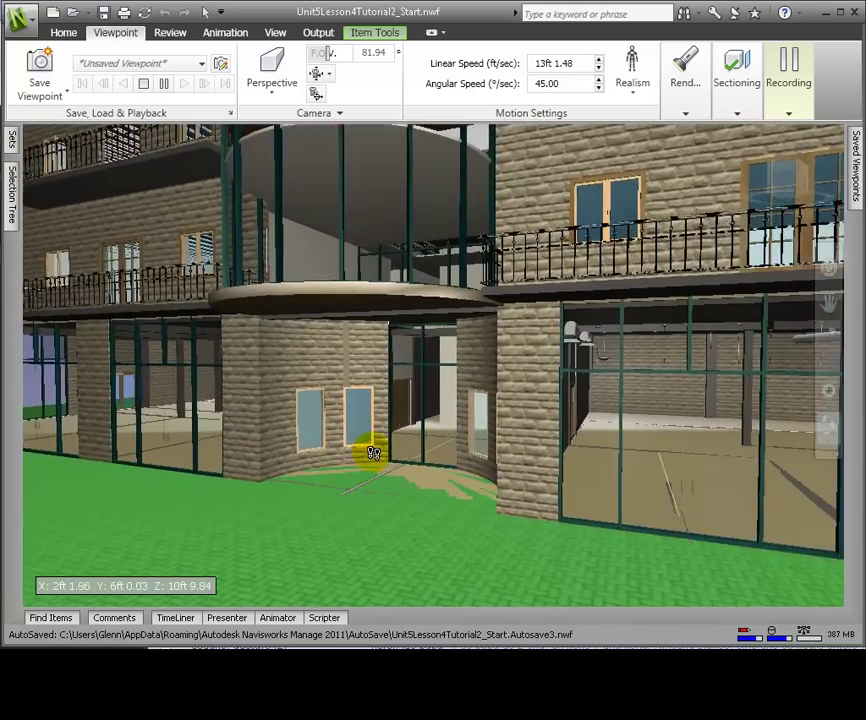
pyautogui.moveTo(372, 453); pyautogui.dragTo(395, 393)
pyautogui.moveTo(344, 382); pyautogui.dragTo(562, 470)
# Walk around the stone tower toward the upper-floor balcony railing
pyautogui.moveTo(660, 447); pyautogui.dragTo(638, 464)
pyautogui.moveTo(638, 464); pyautogui.dragTo(719, 460, button='middle')
pyautogui.moveTo(719, 460); pyautogui.dragTo(537, 595)
pyautogui.moveTo(537, 595)
pyautogui.mouseDown(button='middle')
pyautogui.moveTo(555, 580)
pyautogui.moveTo(433, 568)
pyautogui.moveTo(541, 578)
pyautogui.mouseUp(button='middle')
pyautogui.moveTo(541, 578); pyautogui.dragTo(653, 526)
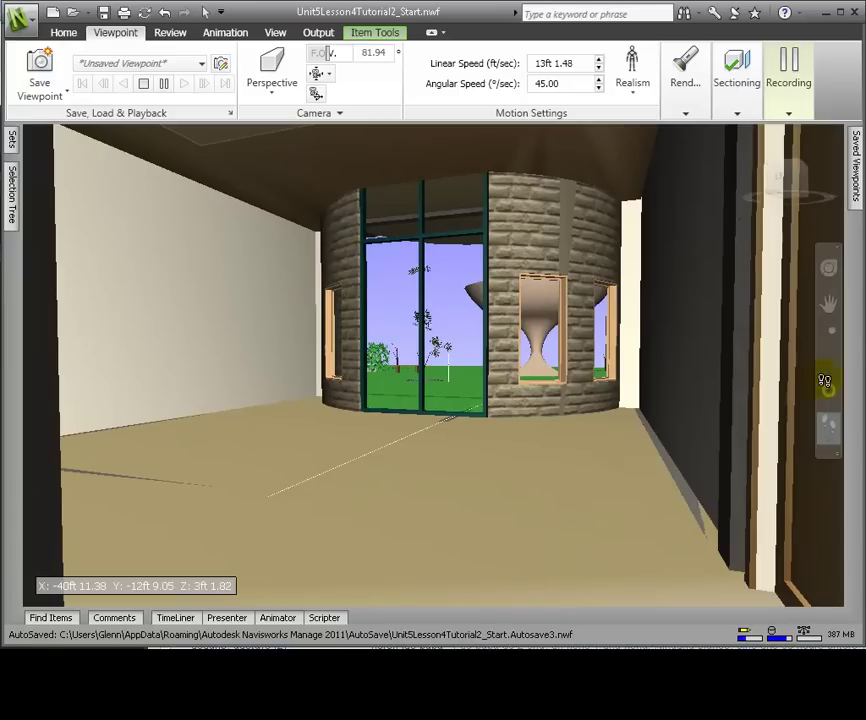
pyautogui.click(824, 381)
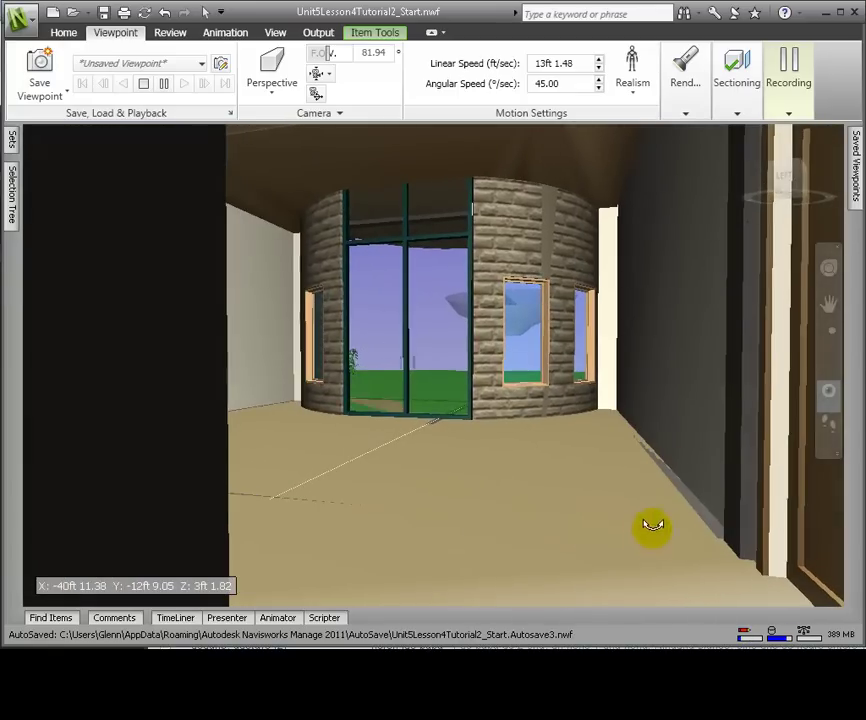
pyautogui.click(827, 427)
# Walk past the tower along the upper-floor balcony toward the conference room
pyautogui.moveTo(662, 574); pyautogui.dragTo(721, 259)
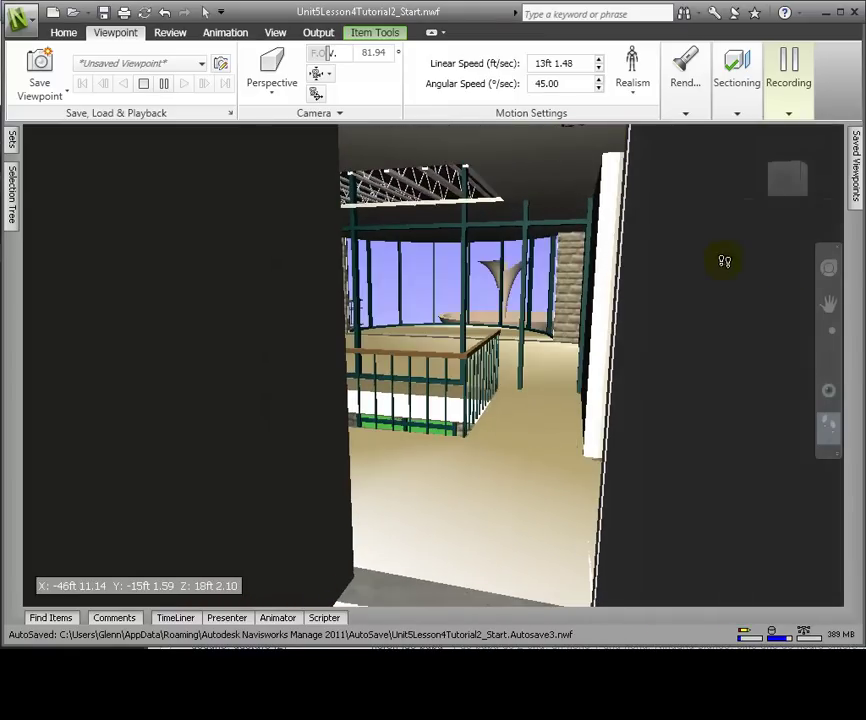
pyautogui.moveTo(526, 468); pyautogui.dragTo(846, 428, button='middle')
pyautogui.click(829, 428)
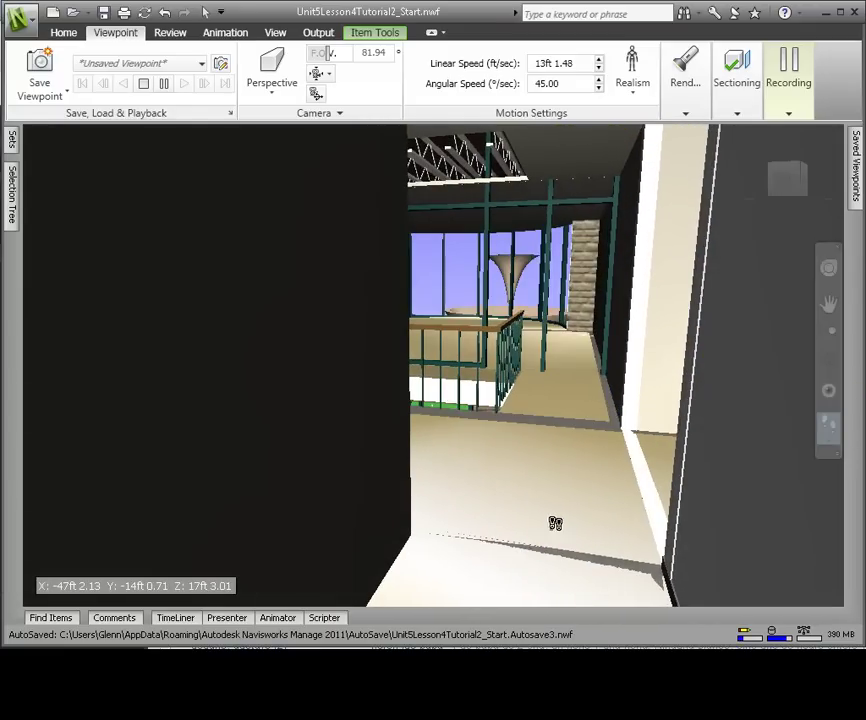
pyautogui.moveTo(557, 514); pyautogui.dragTo(260, 472)
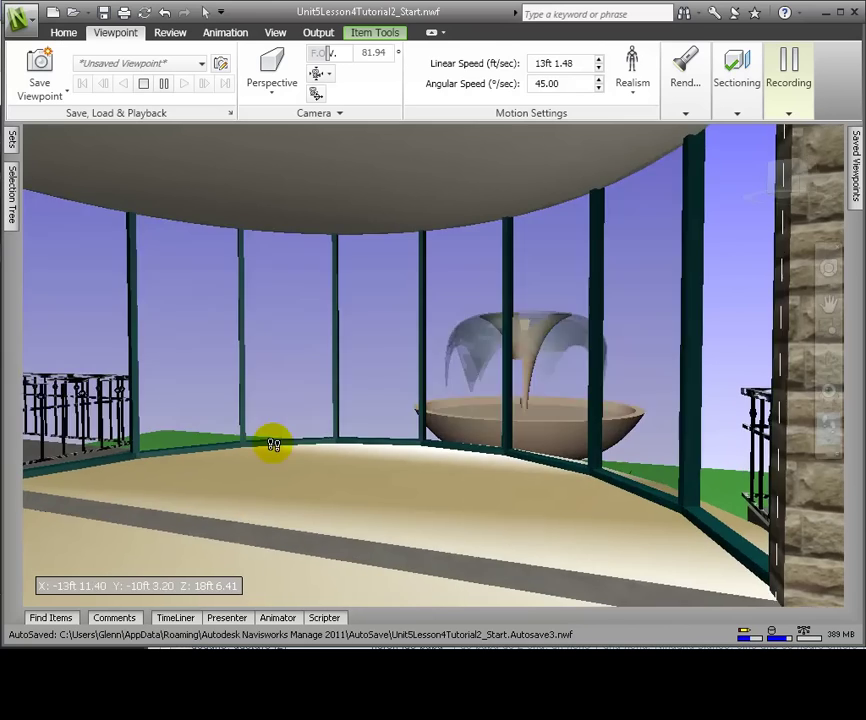
# Turn toward the fountain from the conference room and stop recording, saving Animation1
pyautogui.moveTo(274, 444); pyautogui.dragTo(536, 513)
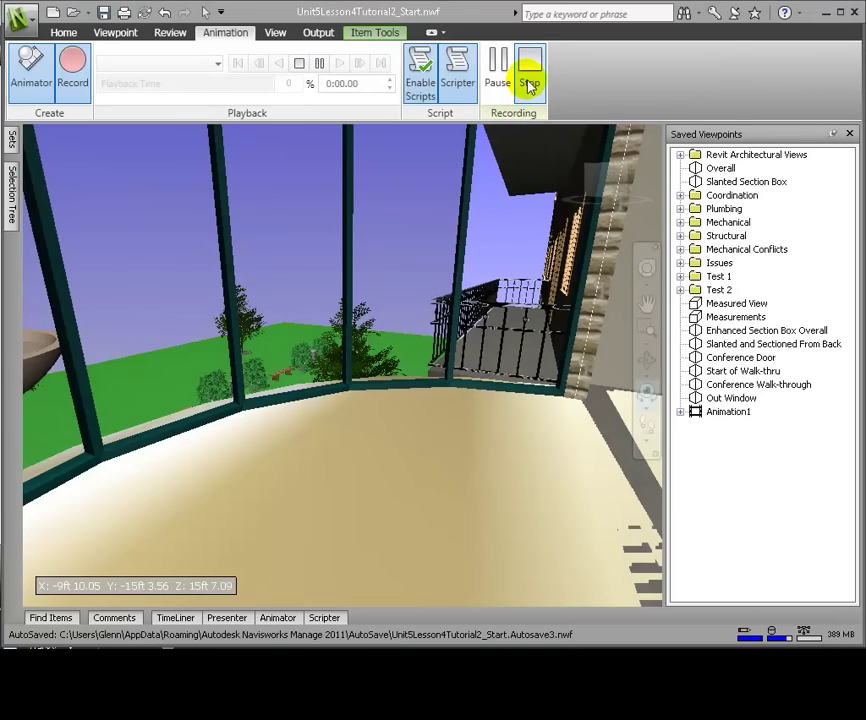
pyautogui.click(529, 86)
pyautogui.click(729, 412)
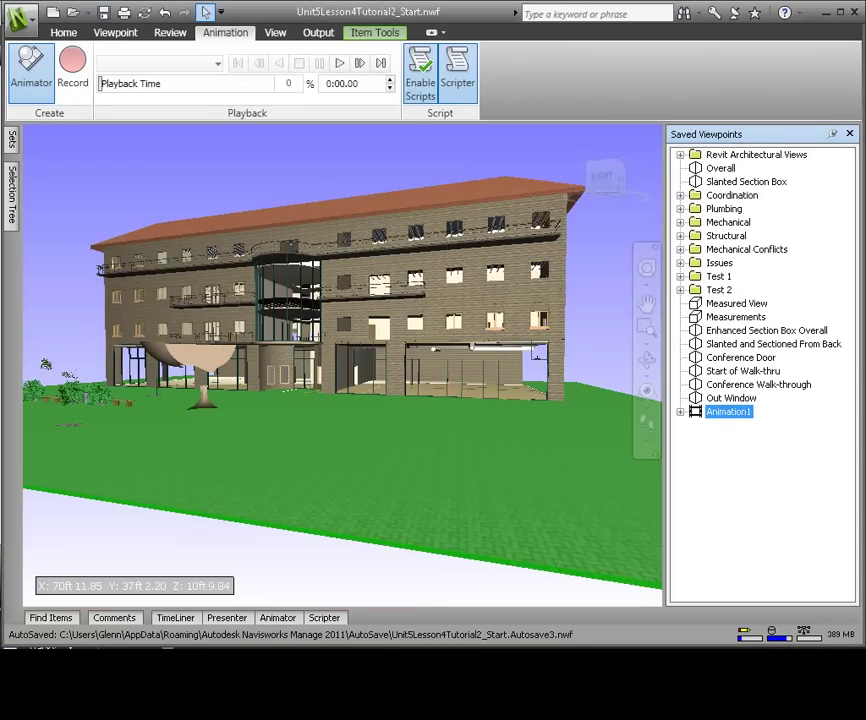